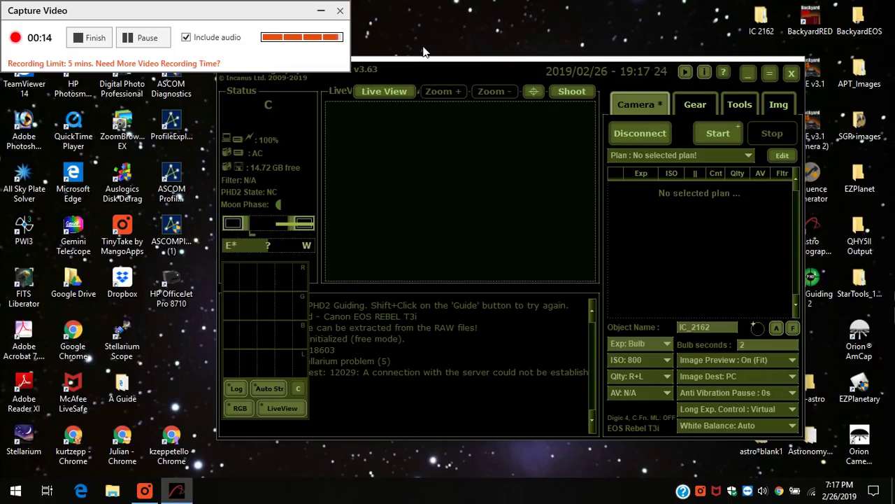
drag(423, 72, 431, 72)
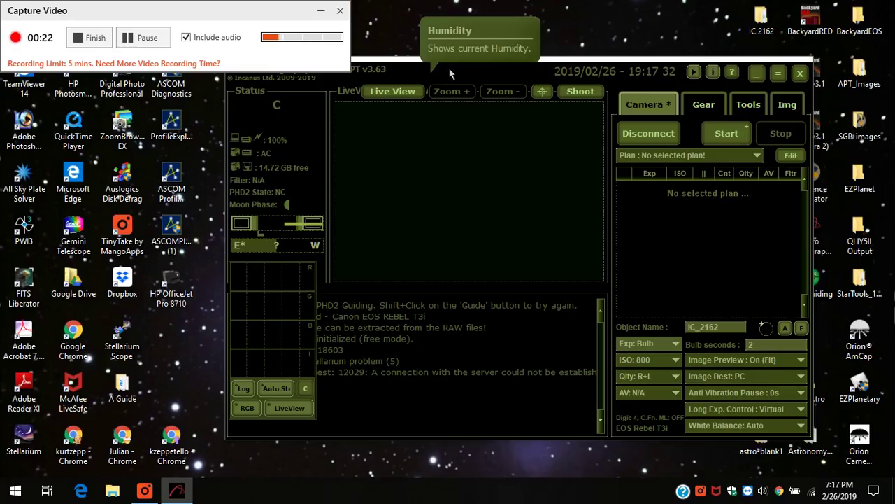
drag(450, 71, 444, 68)
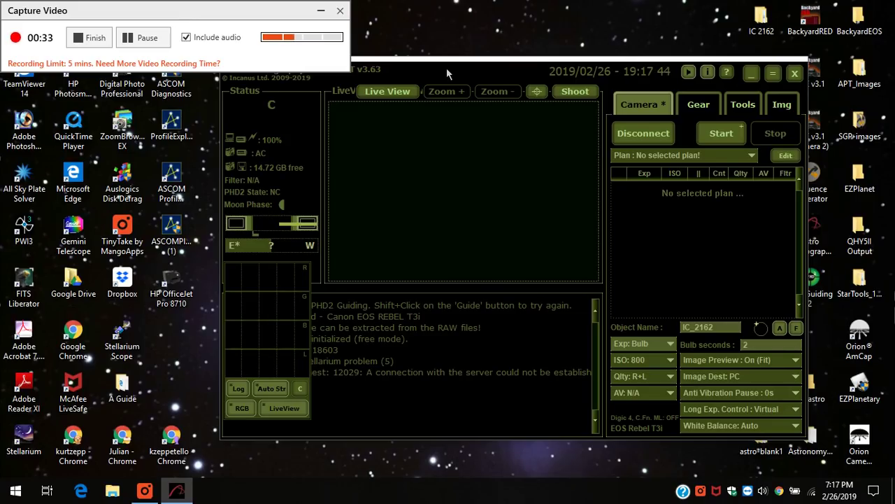
drag(450, 74, 444, 80)
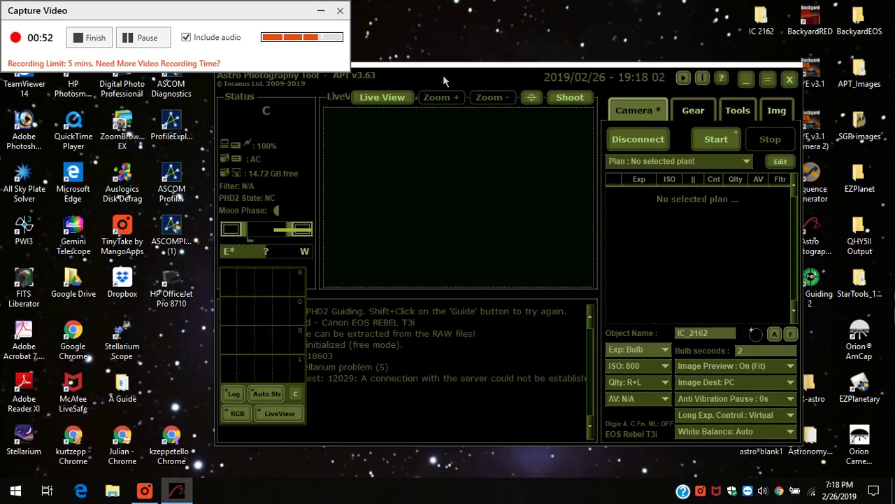
drag(455, 78, 449, 81)
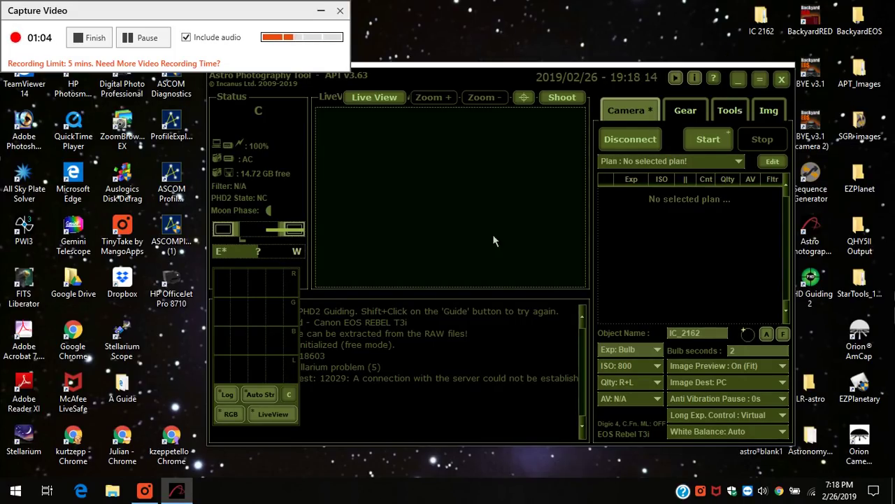
Display the histogram window and place it on the desktop beside the main window, clear of the status and log areas
click(732, 110)
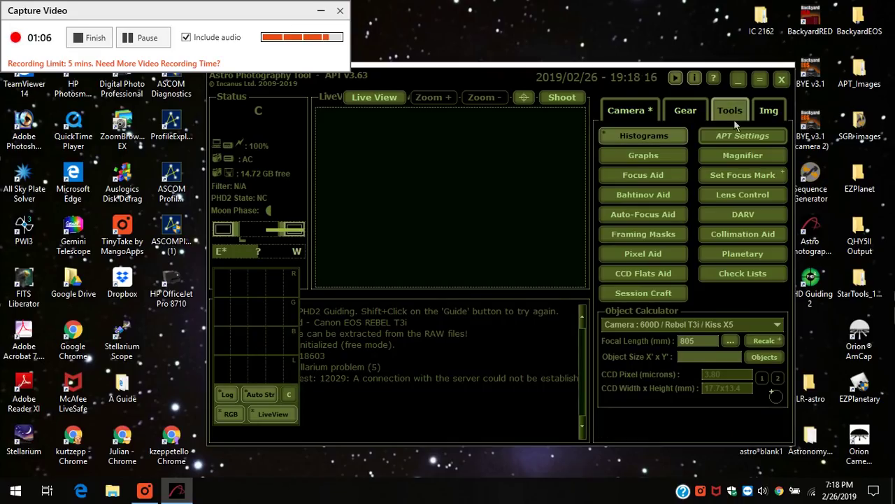
drag(235, 306, 127, 320)
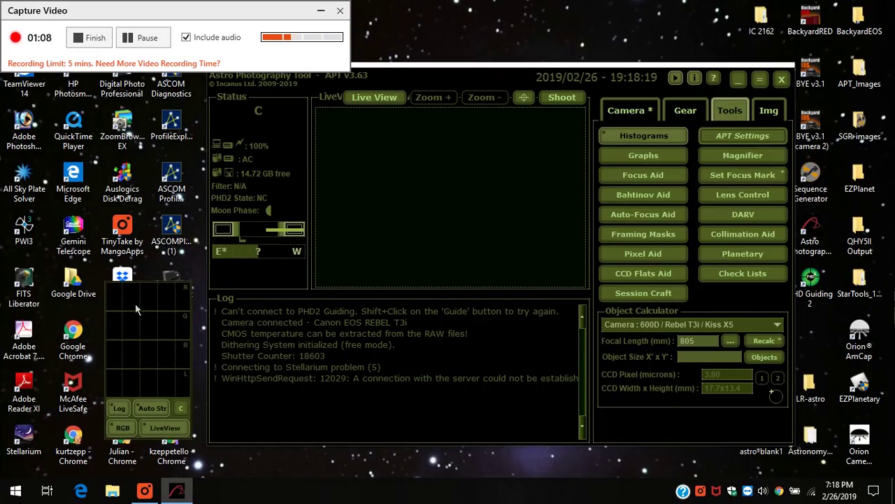
click(647, 137)
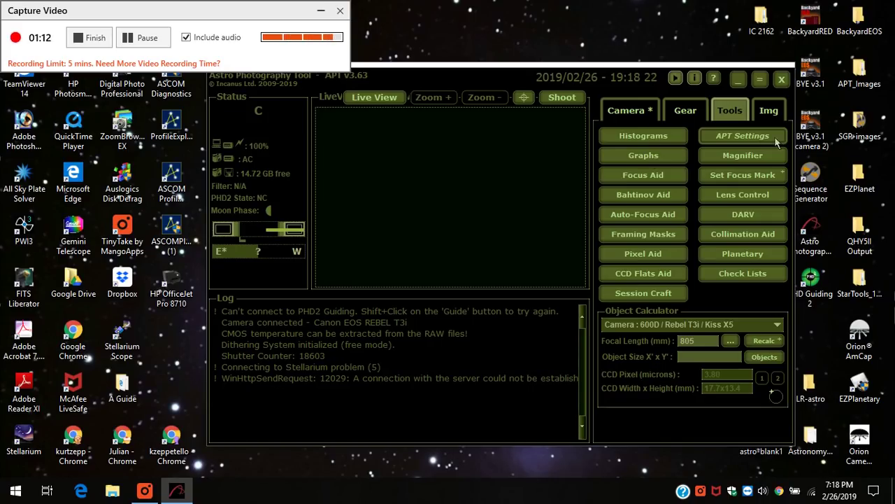
click(644, 137)
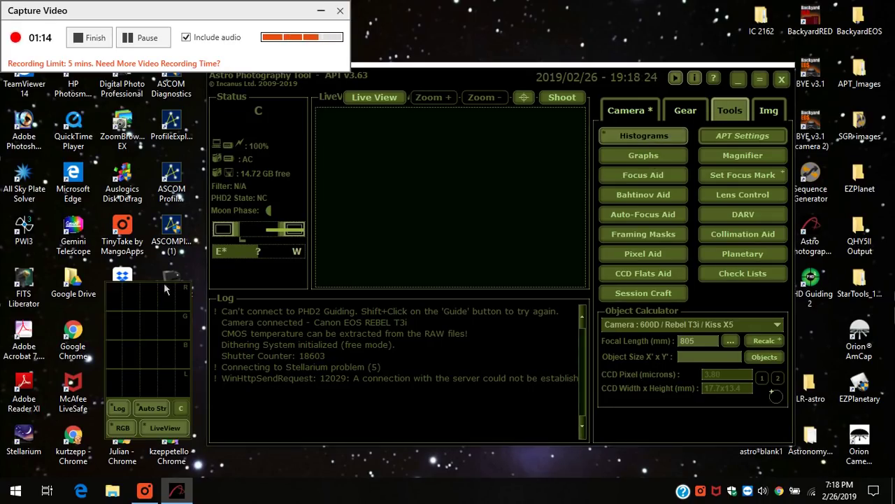
drag(149, 292, 156, 278)
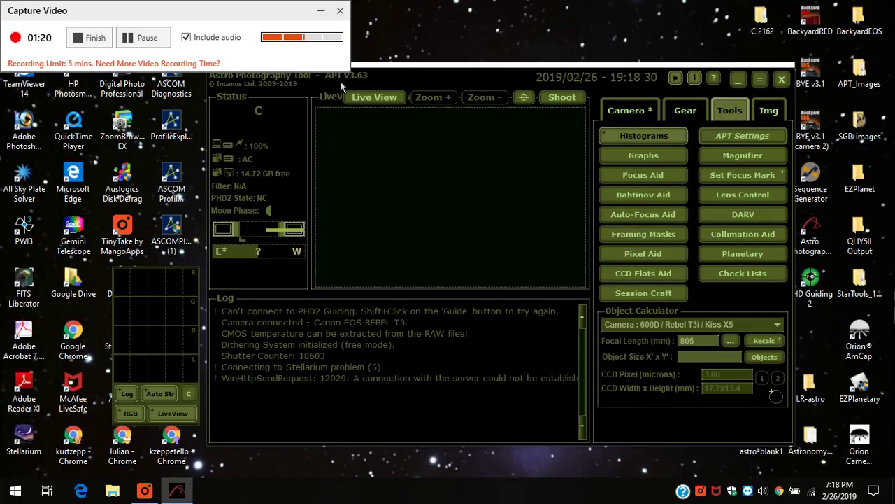
Start the camera's live view and compare its image with the histogram's LiveView stretch off and on
click(385, 99)
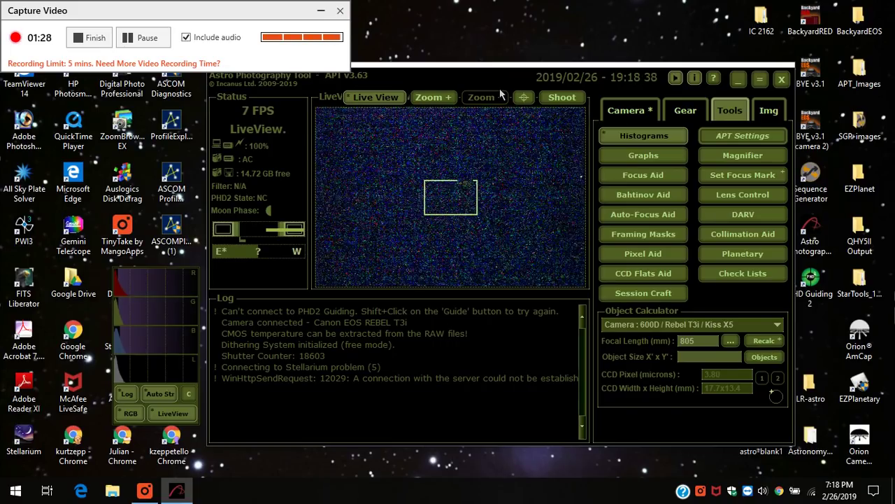
click(170, 416)
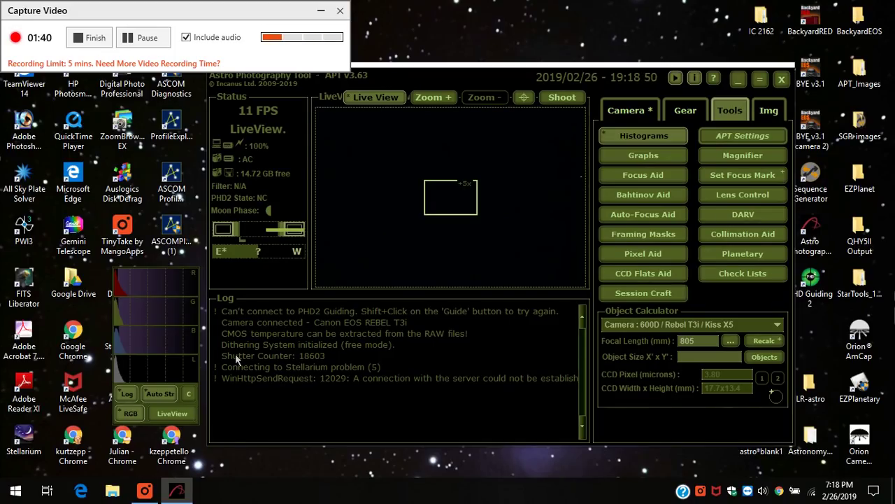
click(163, 414)
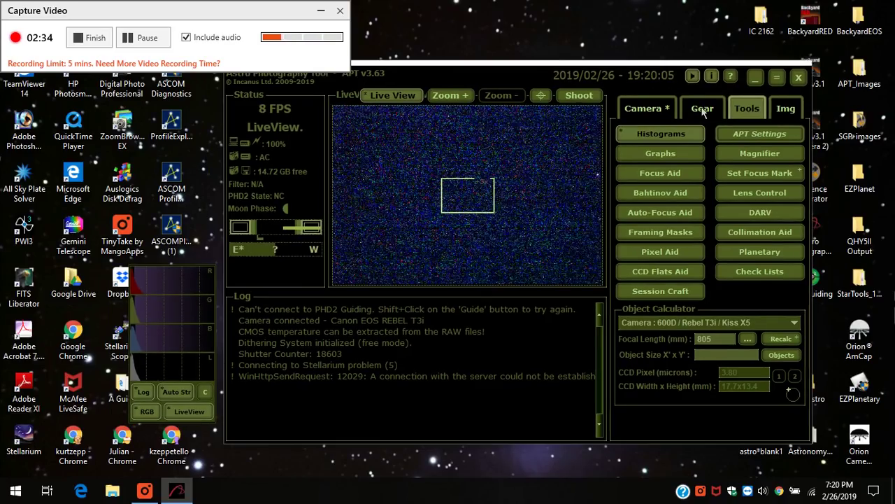
Connect the telescope mount
click(703, 111)
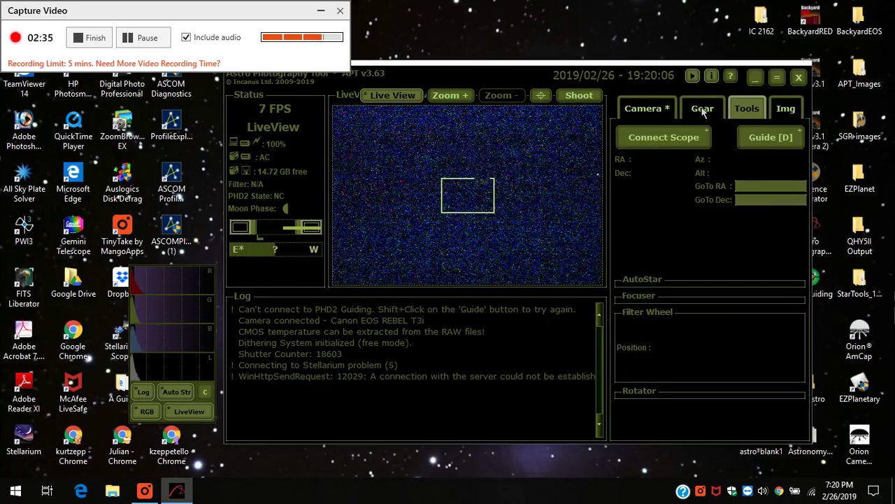
click(663, 138)
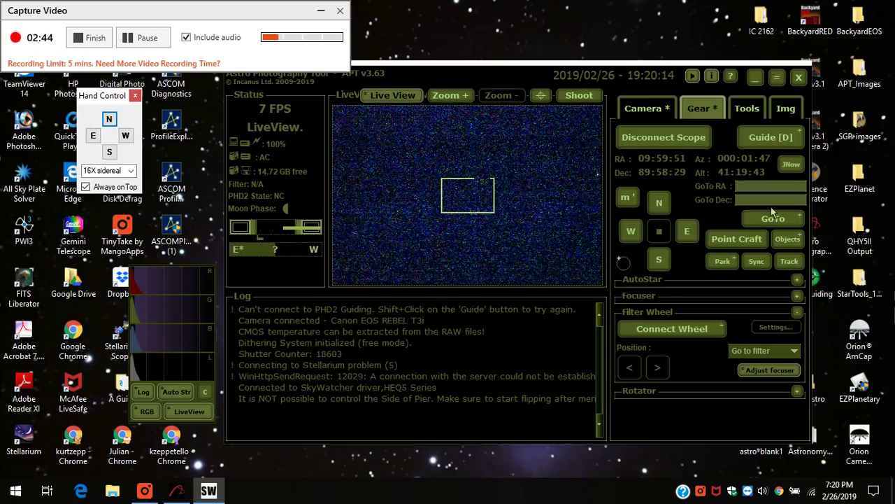
Choose Aldebaran in Taurus from the star list as the GoTo target and slew the telescope to it
click(788, 240)
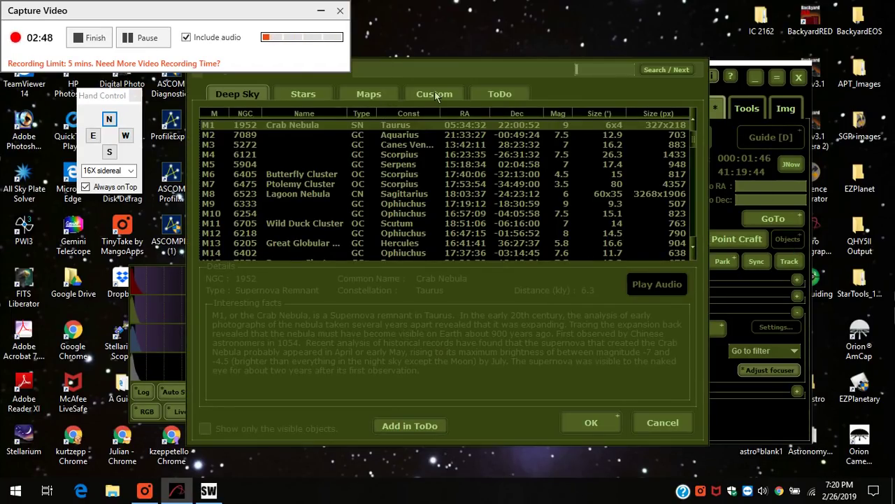
click(310, 96)
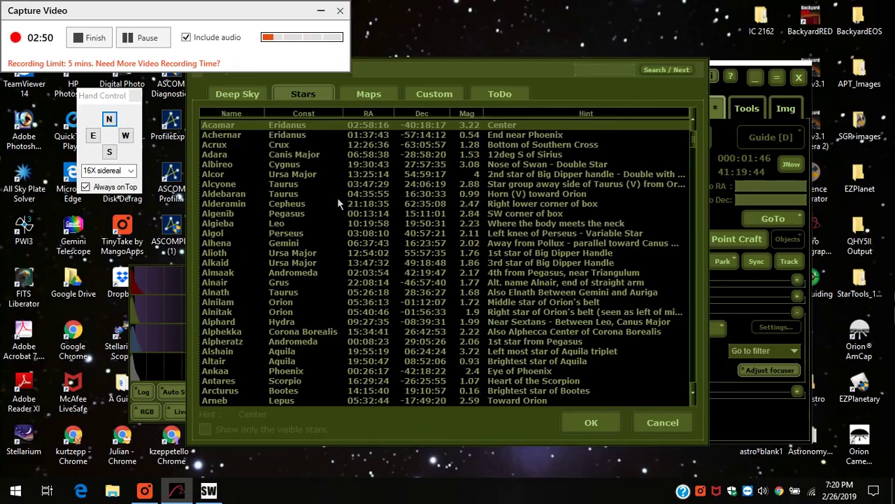
scroll(337, 197, down, 4)
scroll(337, 197, down, 3)
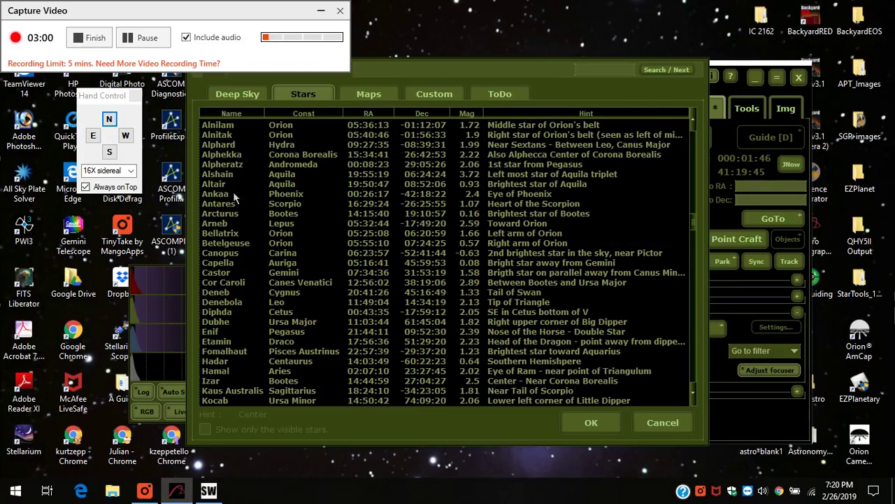
scroll(231, 222, up, 1)
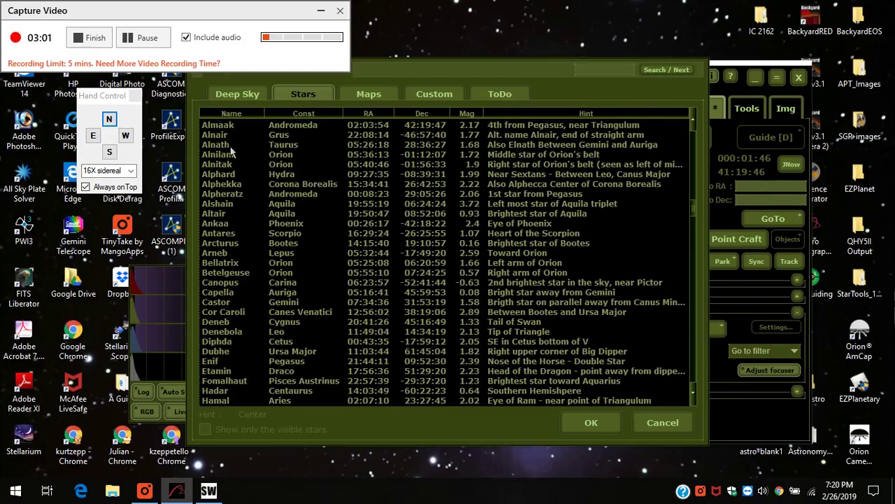
scroll(231, 152, up, 5)
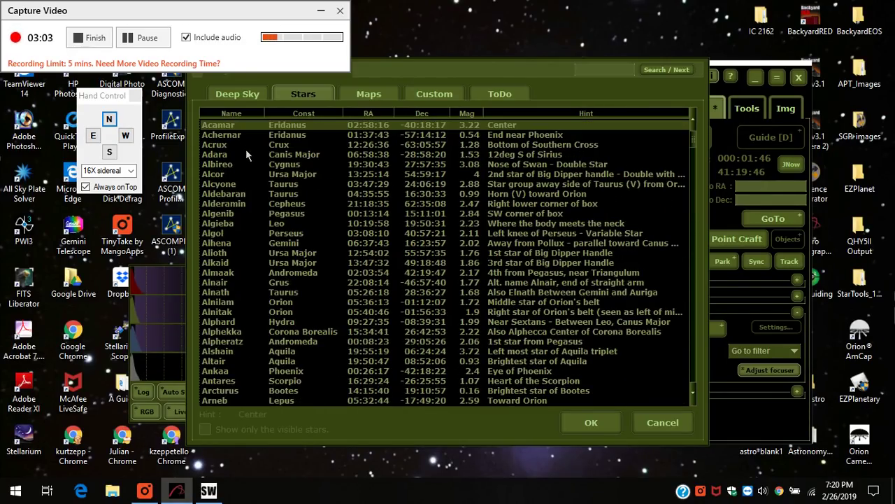
click(231, 194)
click(598, 425)
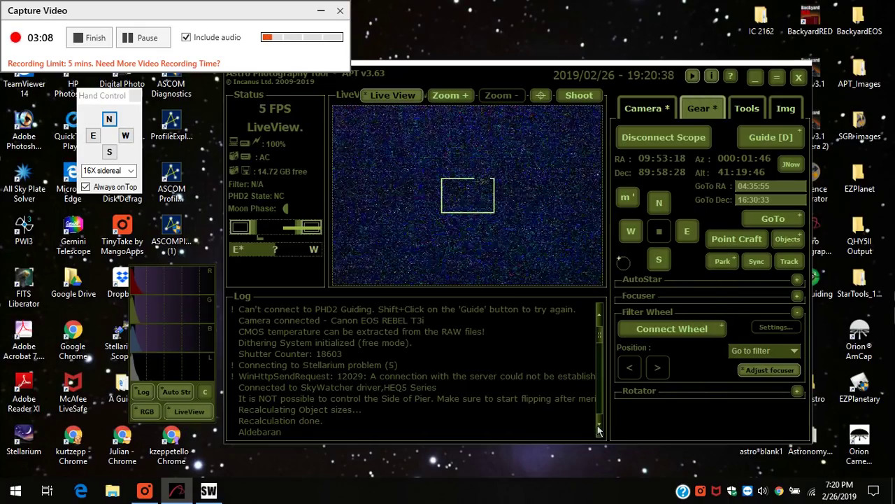
click(768, 221)
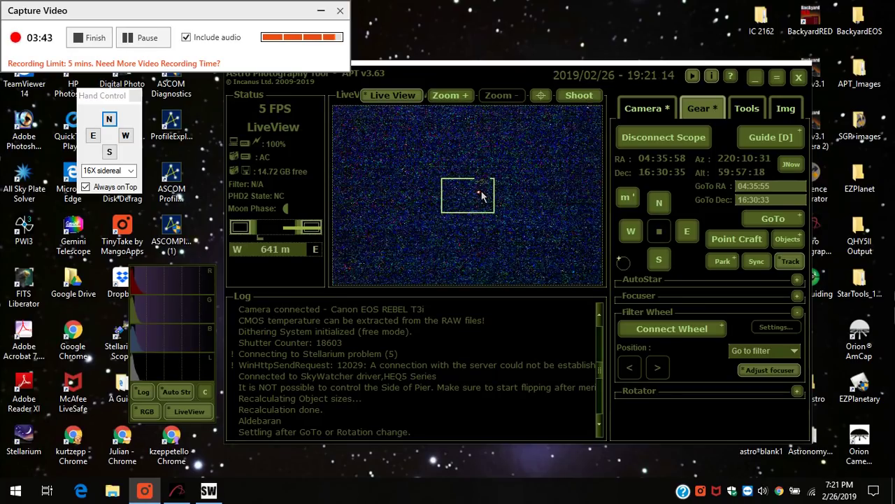
Turn off the histogram's LiveView stretch so the live image is shown unstretched
click(182, 413)
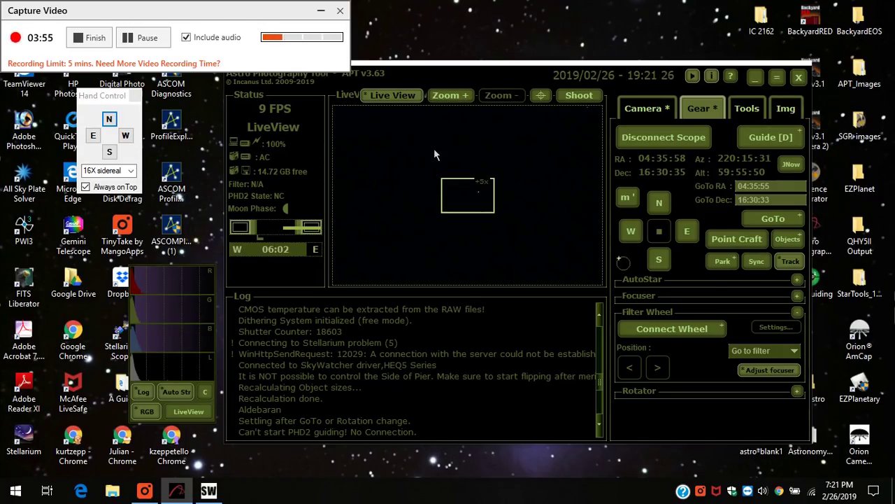
drag(464, 69, 481, 69)
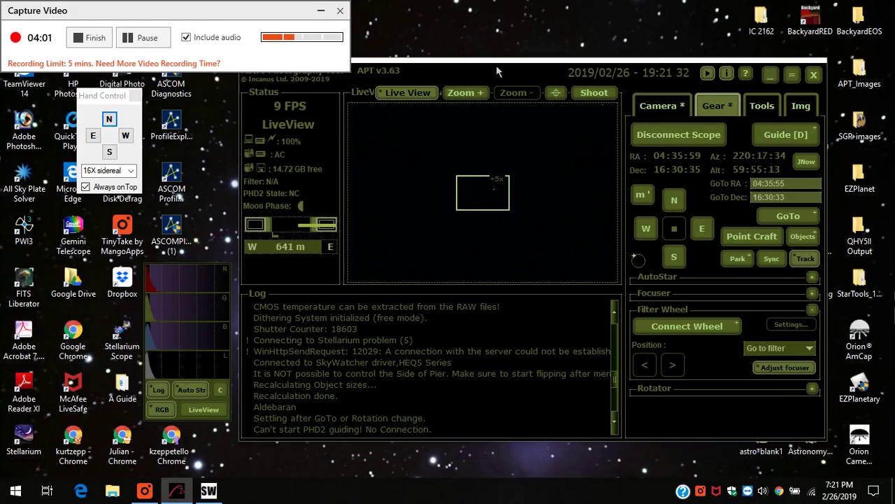
drag(491, 68, 506, 67)
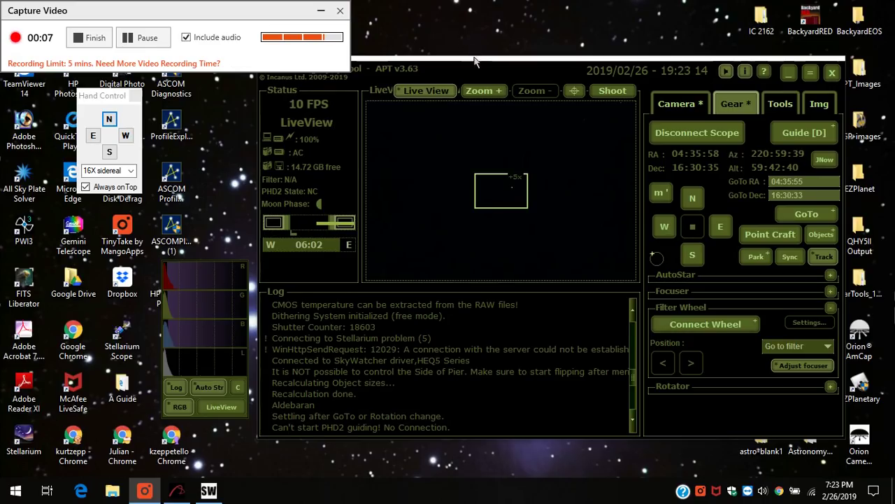
drag(481, 72, 475, 74)
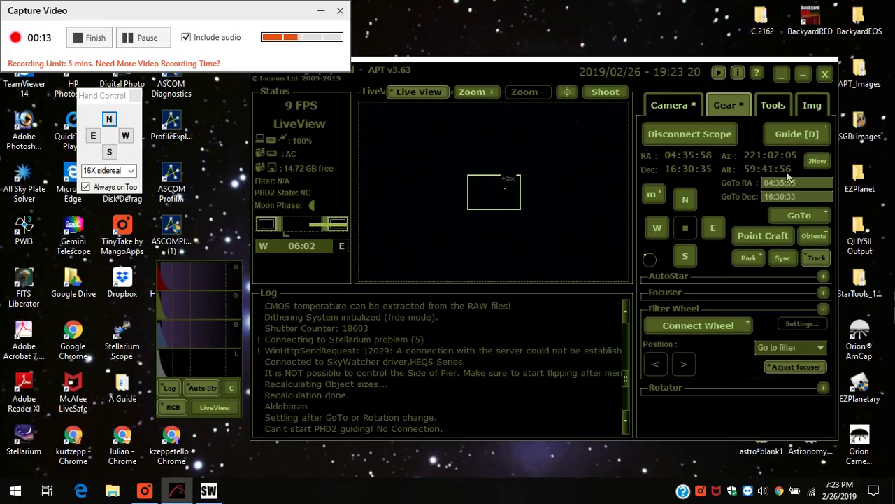
Open Point Craft beside the main window and set its approximate image coordinates from the star Aldebaran
click(776, 239)
drag(540, 11, 184, 119)
click(233, 135)
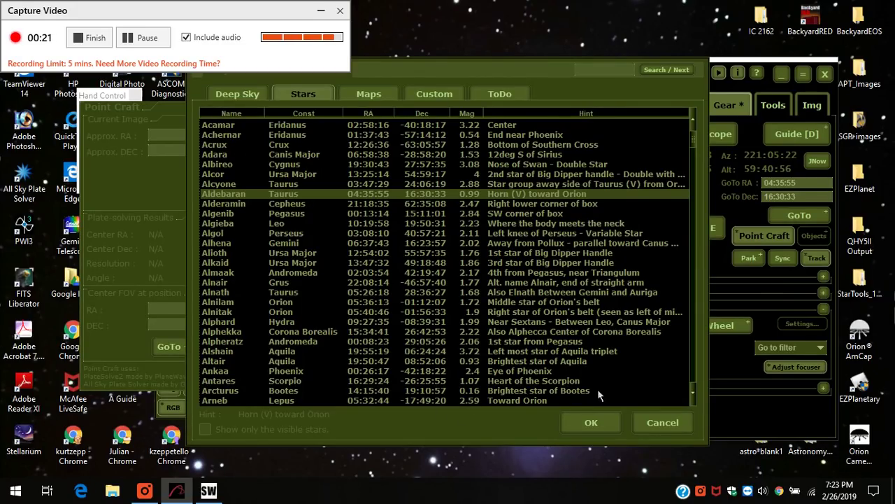
click(607, 424)
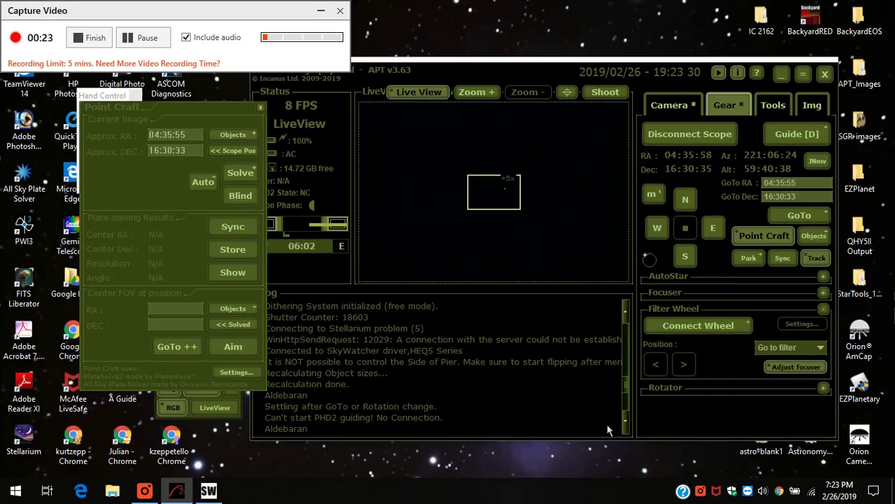
drag(218, 104, 200, 105)
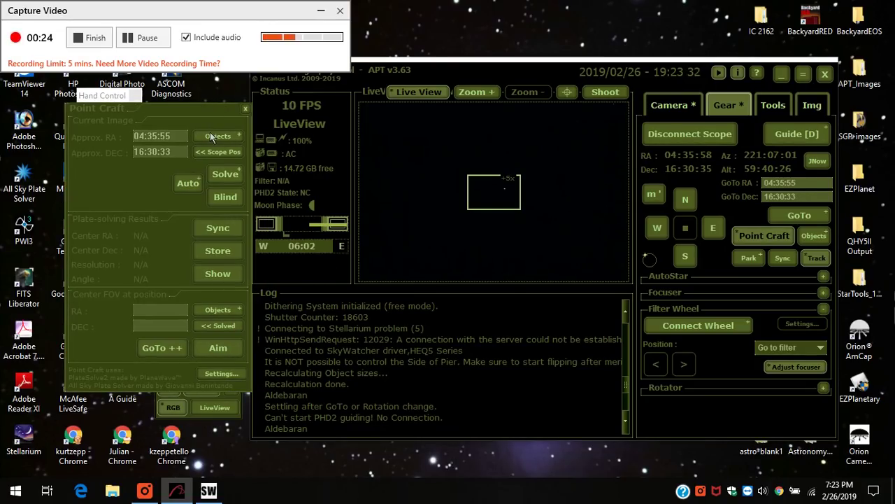
Stop the live view, set the camera exposure to 2 seconds and shoot a single image
click(423, 93)
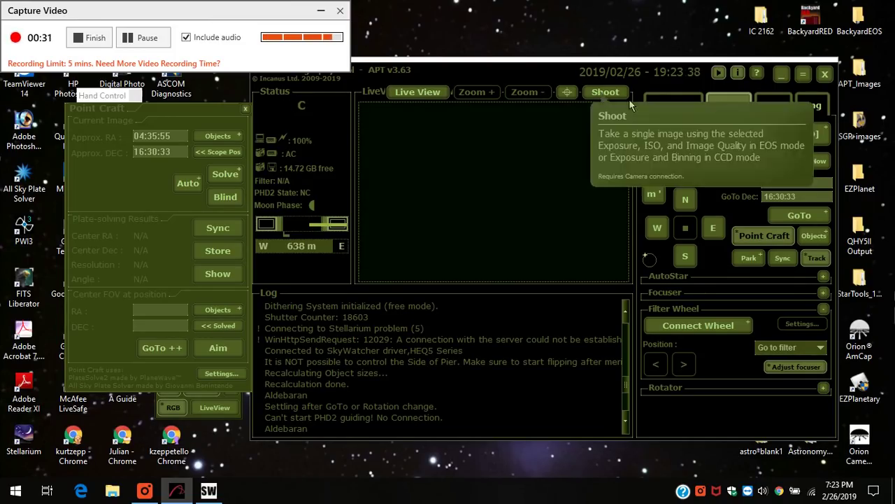
click(673, 104)
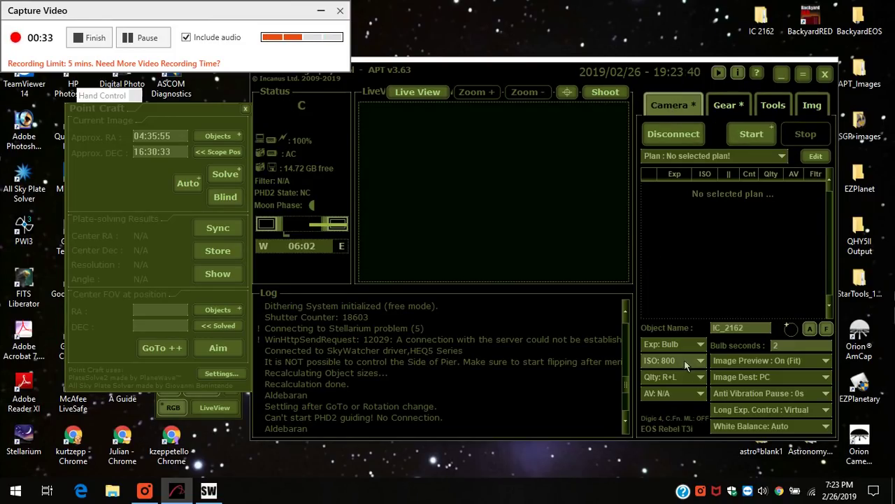
click(699, 345)
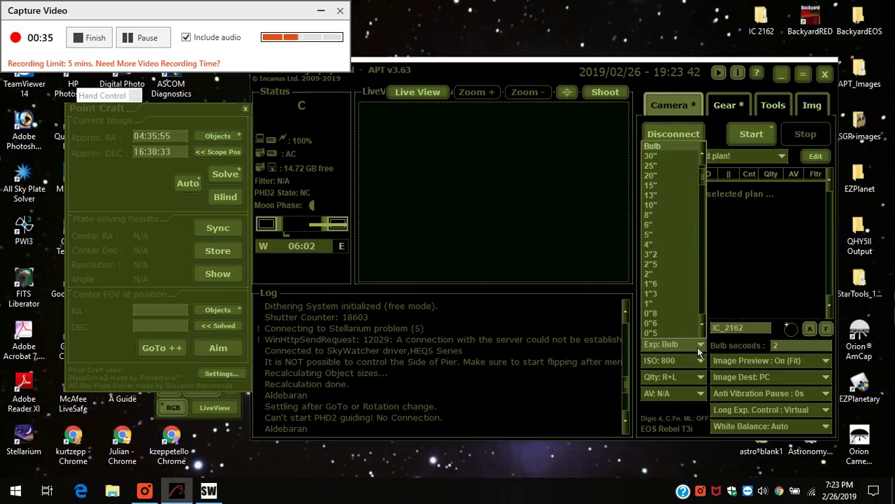
click(652, 273)
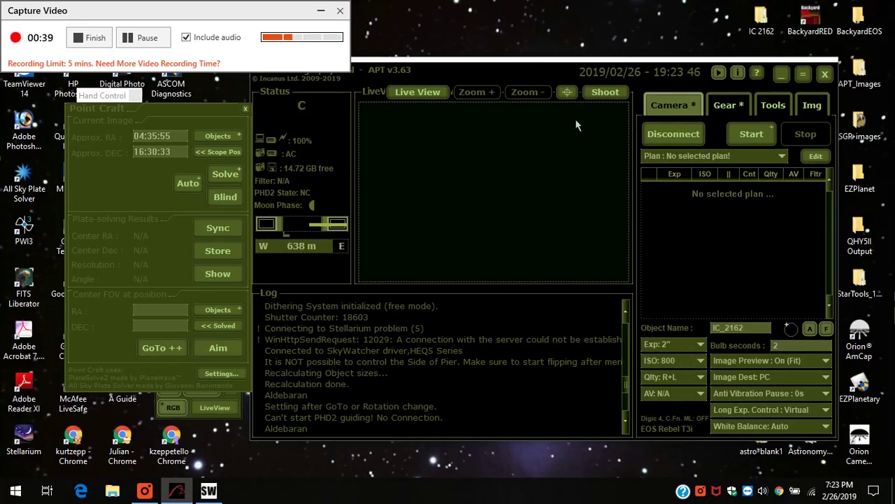
click(600, 96)
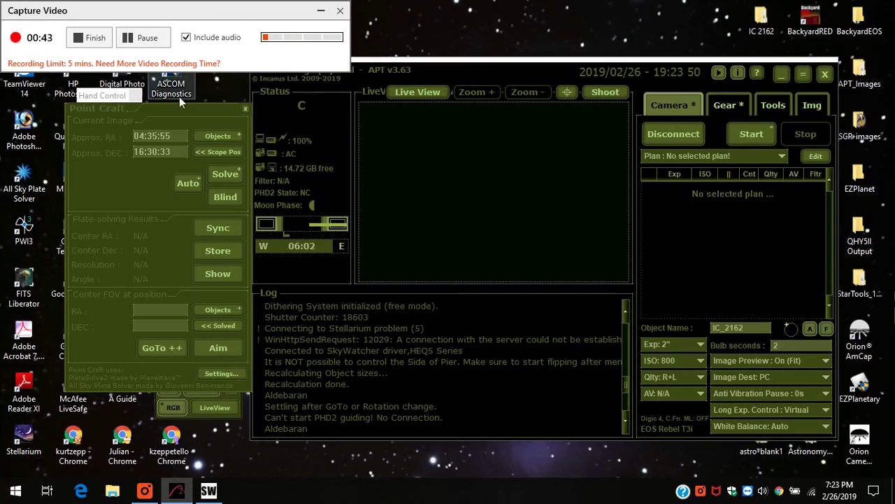
Plate-solve the captured image in Point Craft and sync the mount to the solved position
click(221, 175)
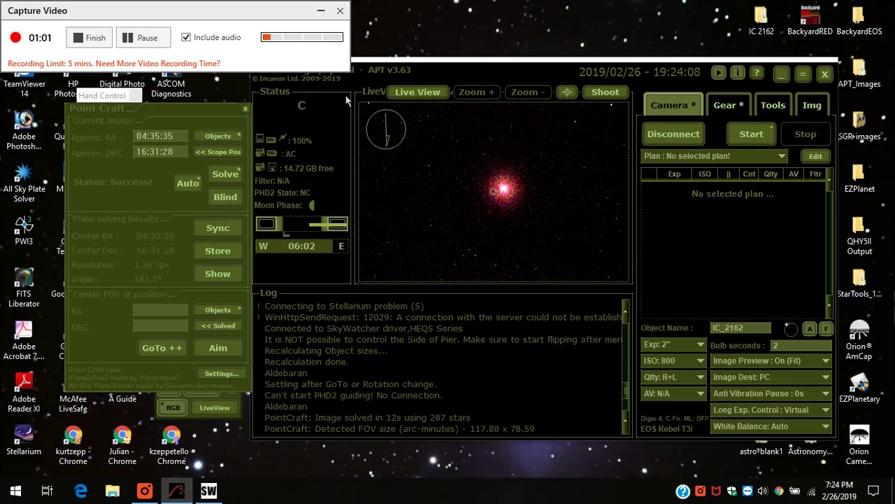
click(221, 228)
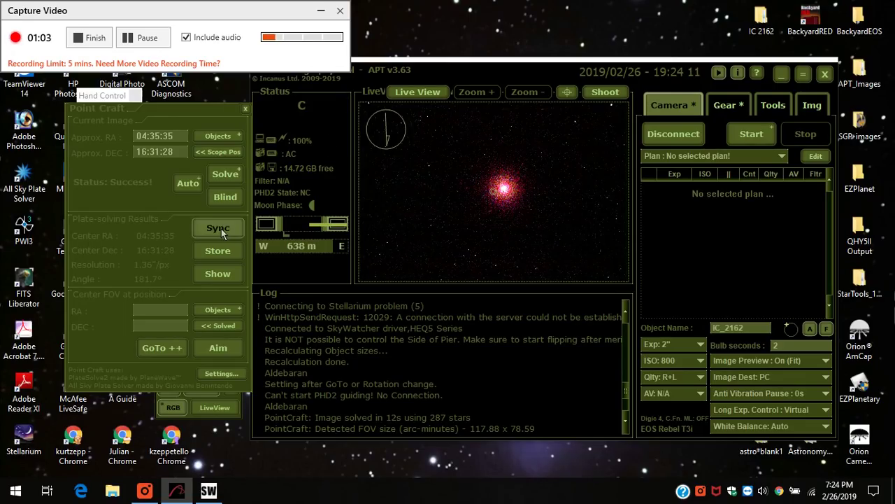
Set Aldebaran as Point Craft's centering target, set the camera exposure to Bulb and center the telescope with GoTo++
click(220, 310)
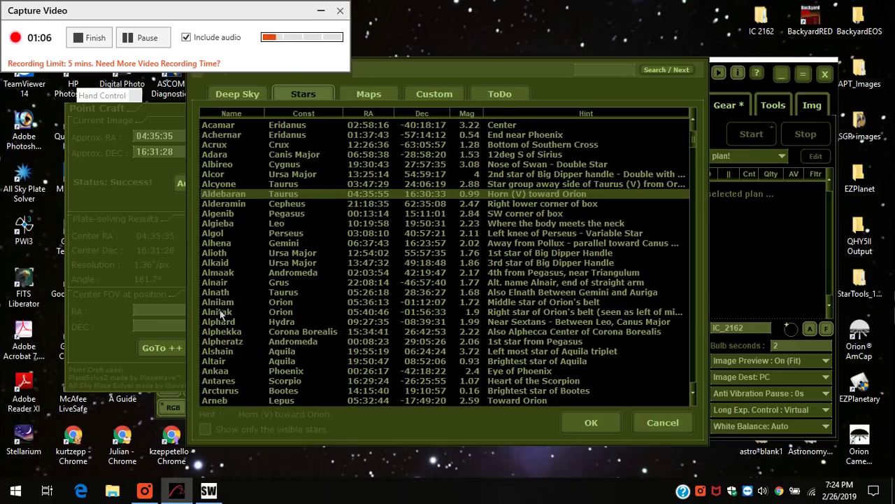
click(591, 423)
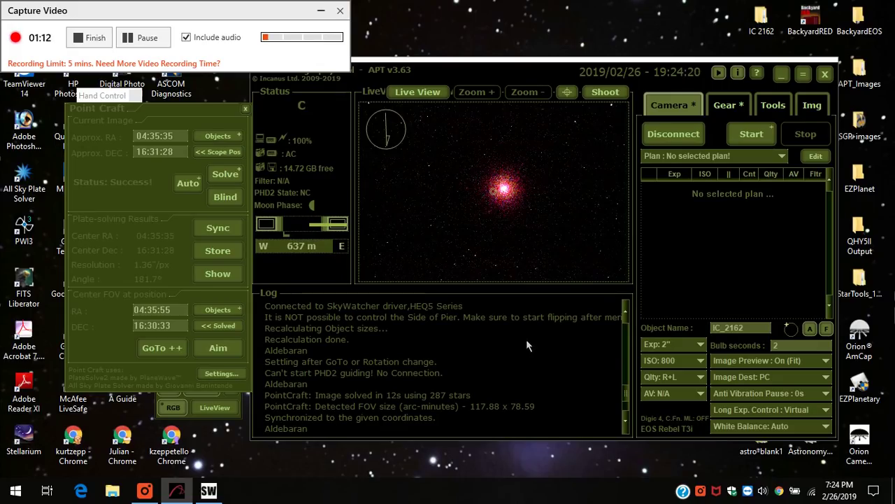
click(694, 344)
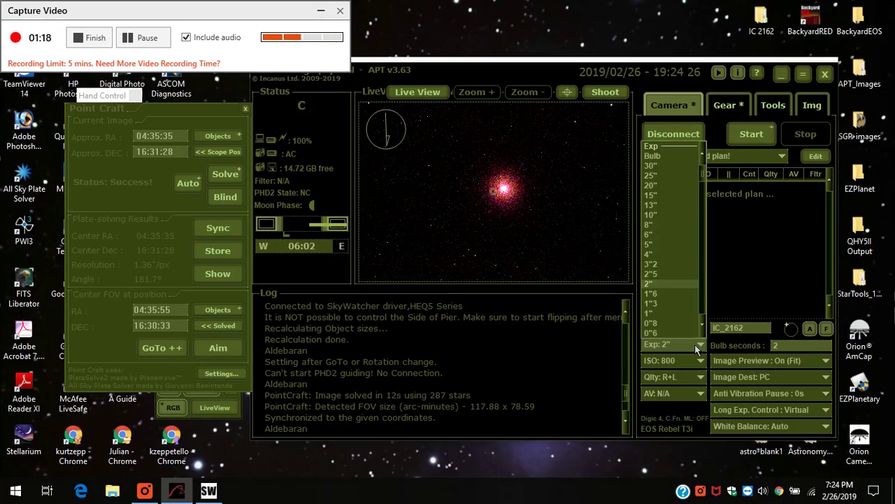
click(660, 156)
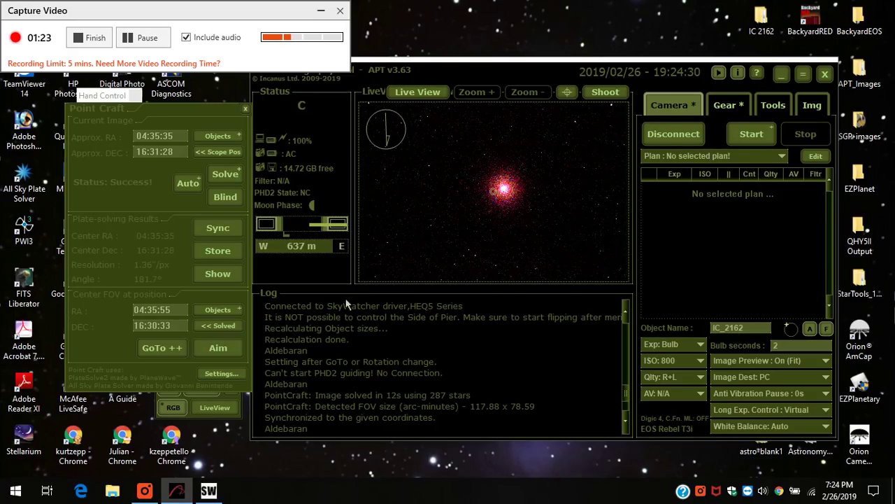
click(165, 348)
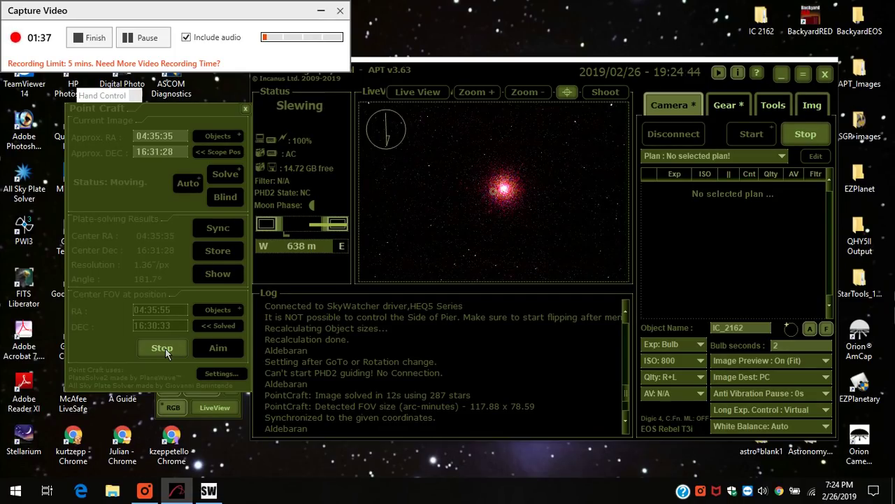
click(162, 347)
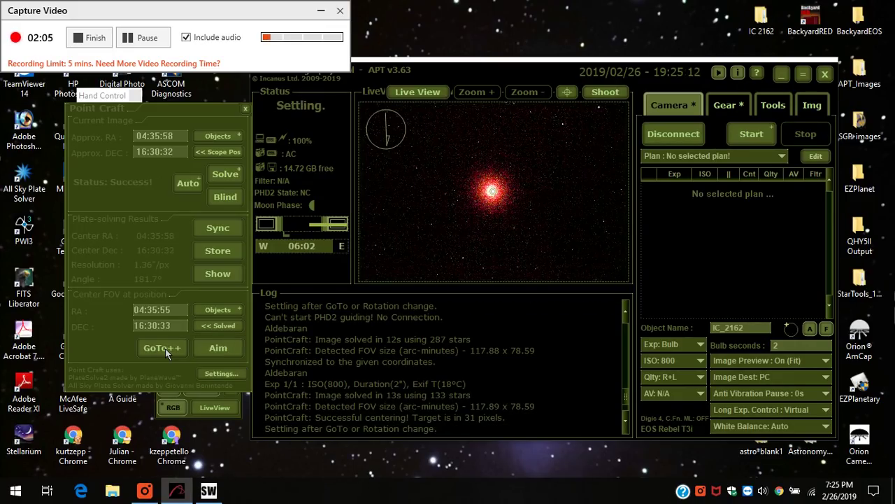
Sync the mount to Aldebaran's GoTo coordinates and close Point Craft
drag(185, 110, 169, 128)
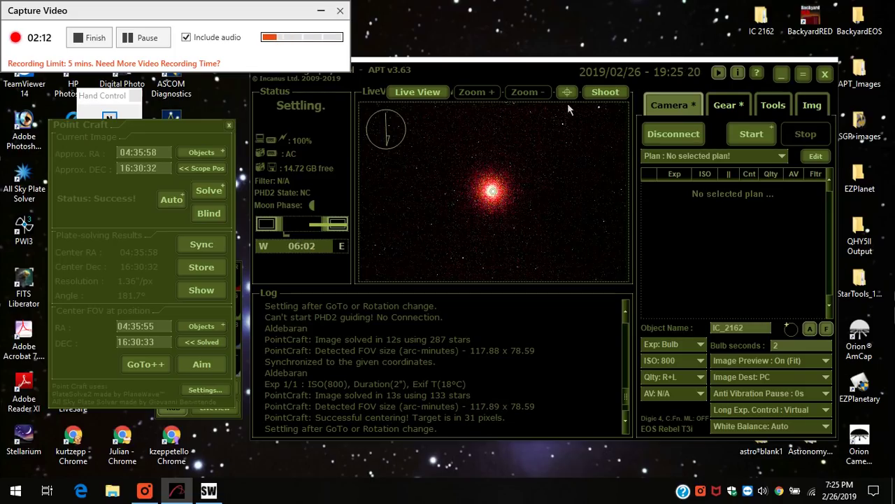
click(727, 105)
click(782, 259)
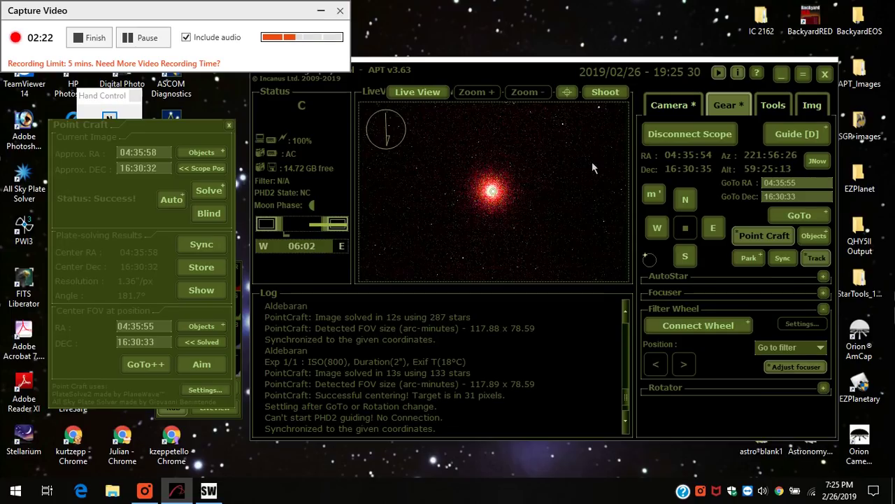
click(229, 126)
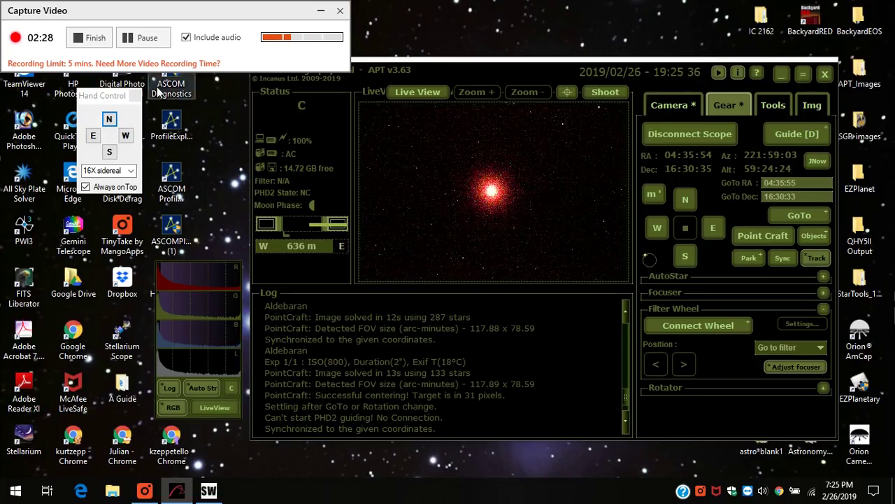
Start the live view, set the exposure to 2 seconds and turn on the histogram's LiveView stretch
drag(539, 67, 541, 68)
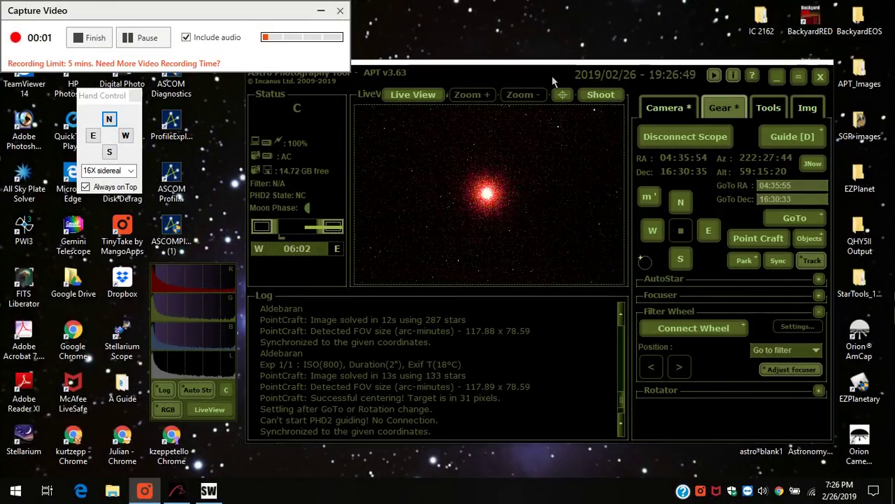
drag(550, 75, 540, 75)
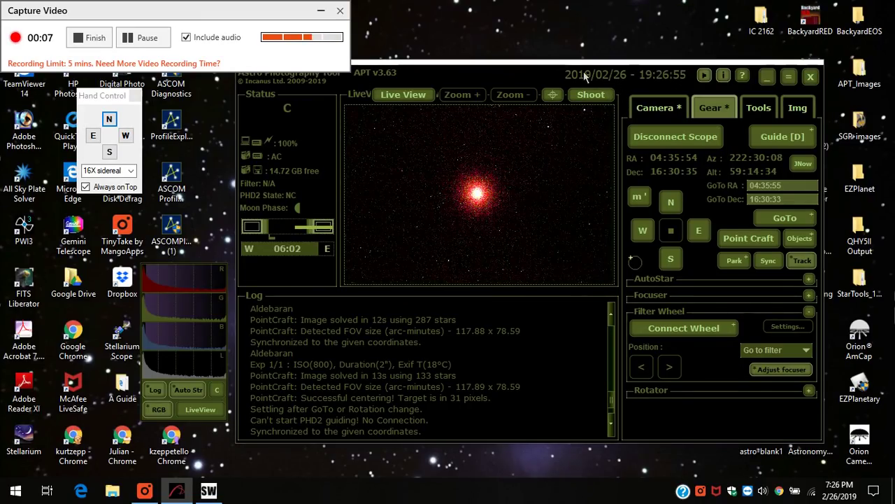
drag(488, 77, 475, 80)
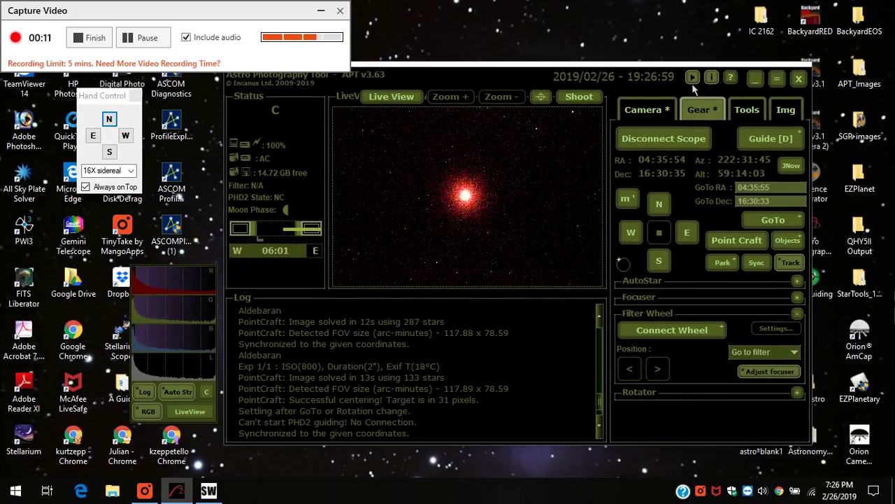
click(649, 110)
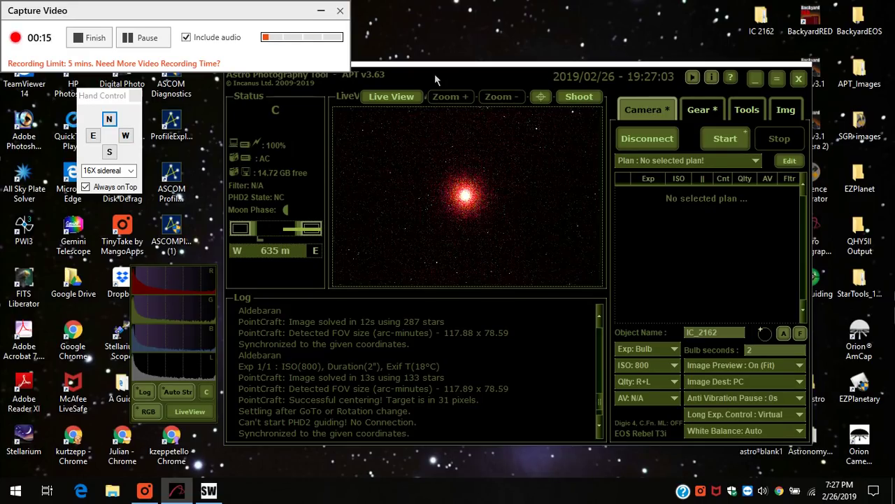
click(390, 99)
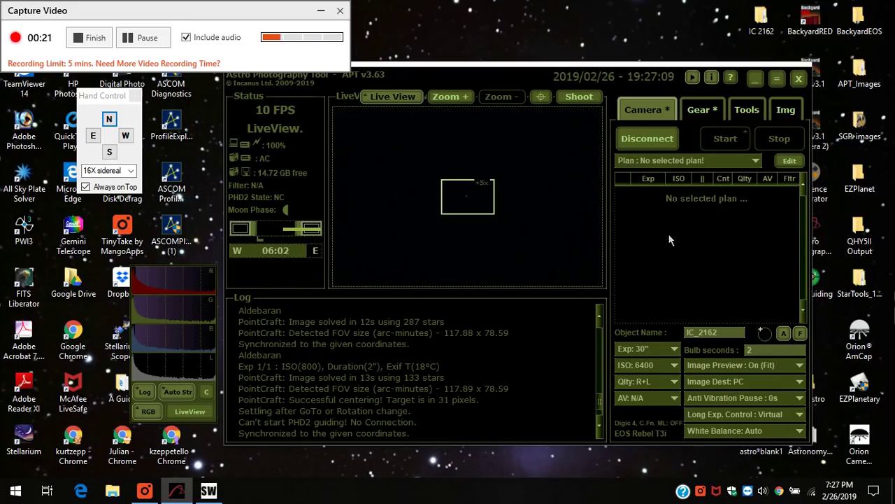
click(674, 350)
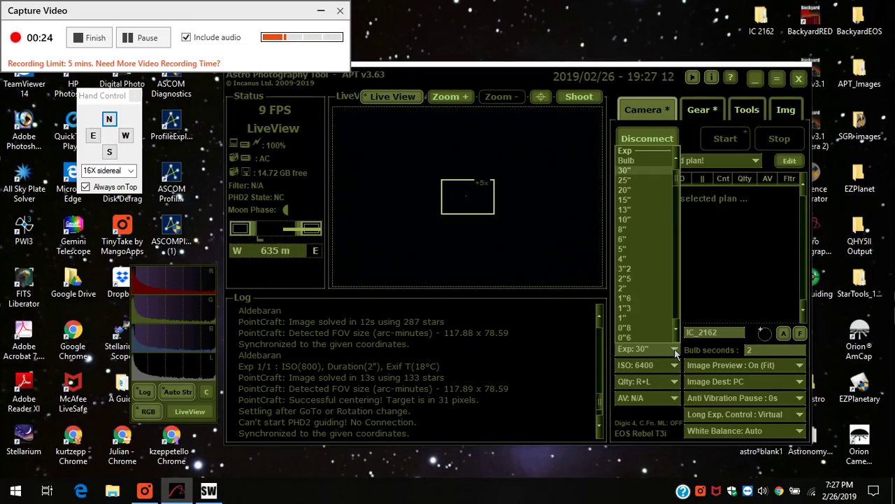
click(624, 286)
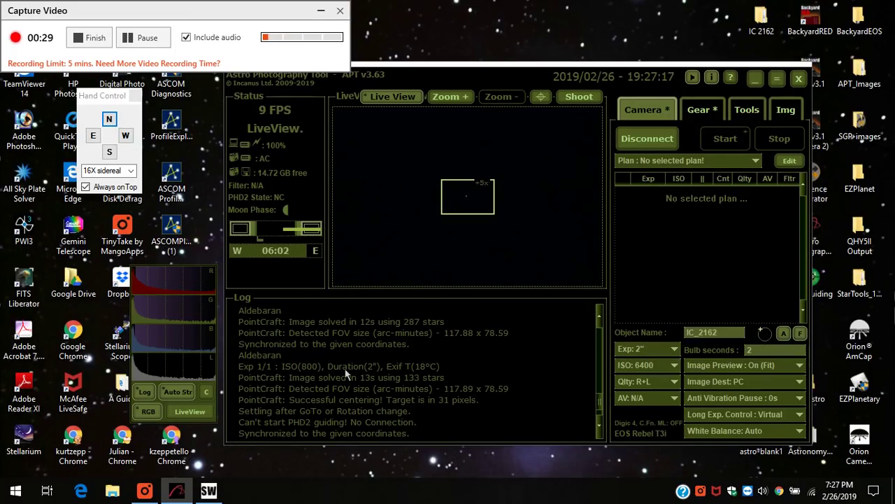
click(182, 411)
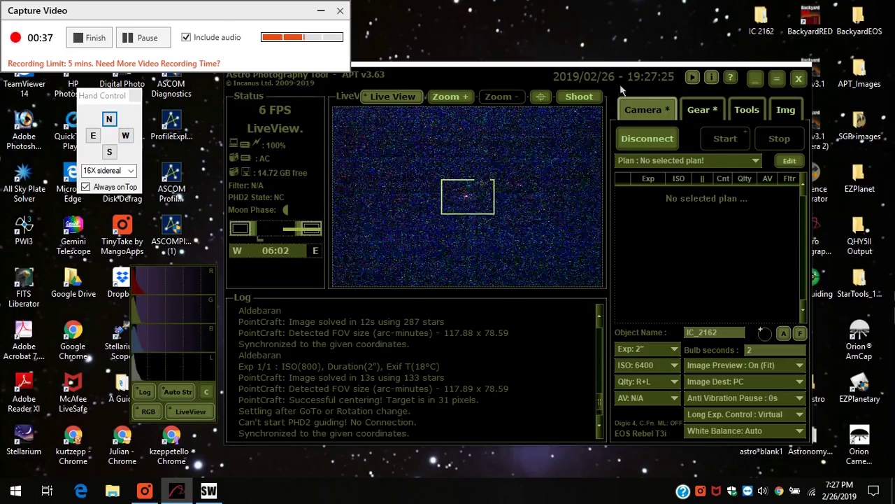
Magnify Aldebaran to 5x in the maximized live view and turn off the LiveView stretch
click(776, 79)
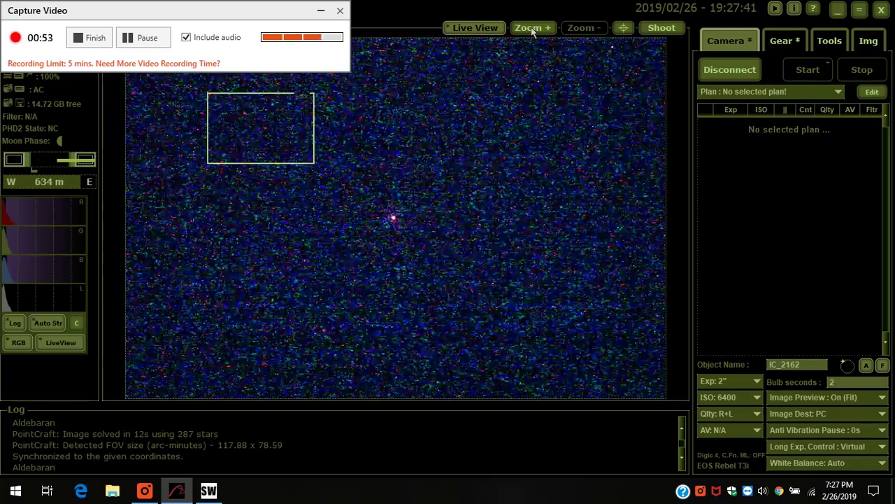
drag(274, 133, 409, 220)
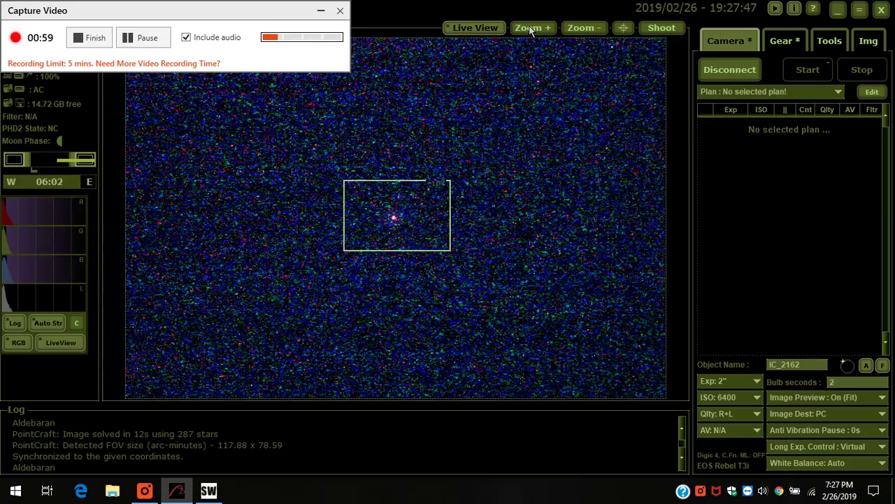
click(531, 29)
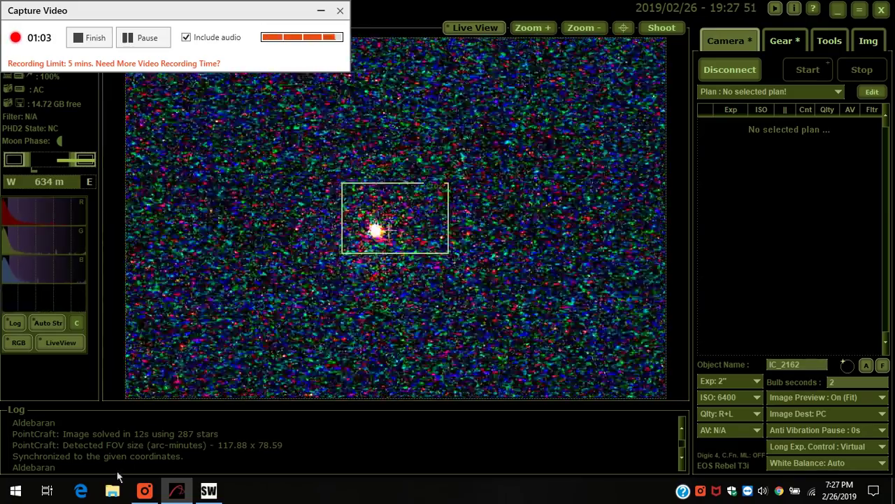
click(68, 344)
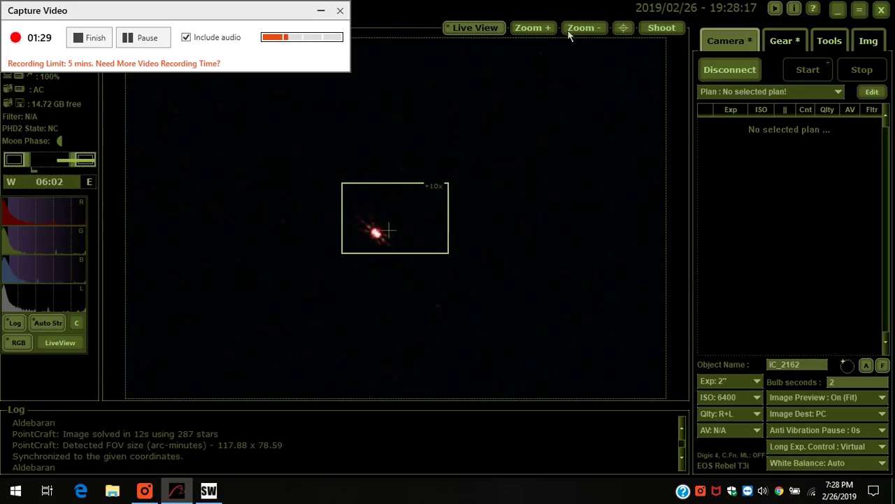
click(625, 28)
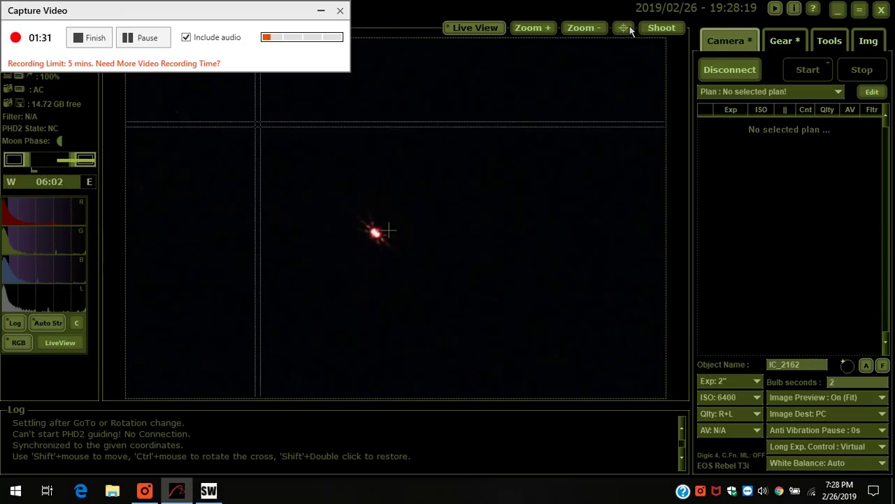
click(629, 29)
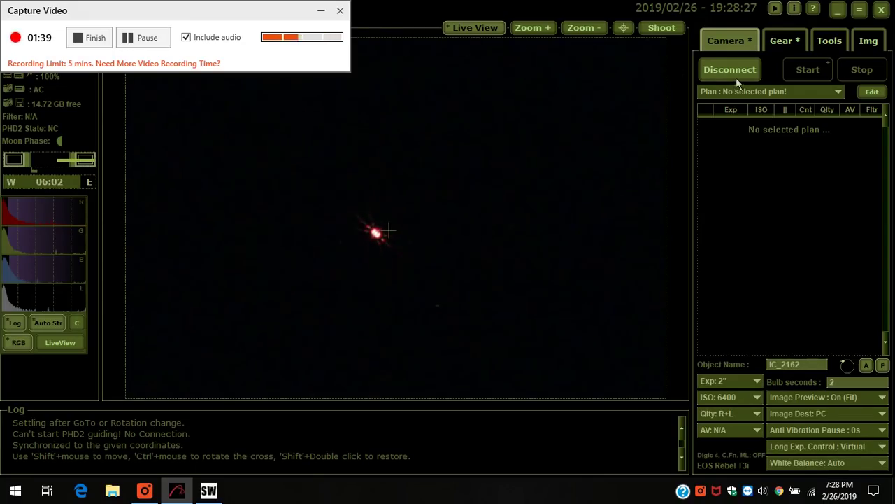
click(784, 42)
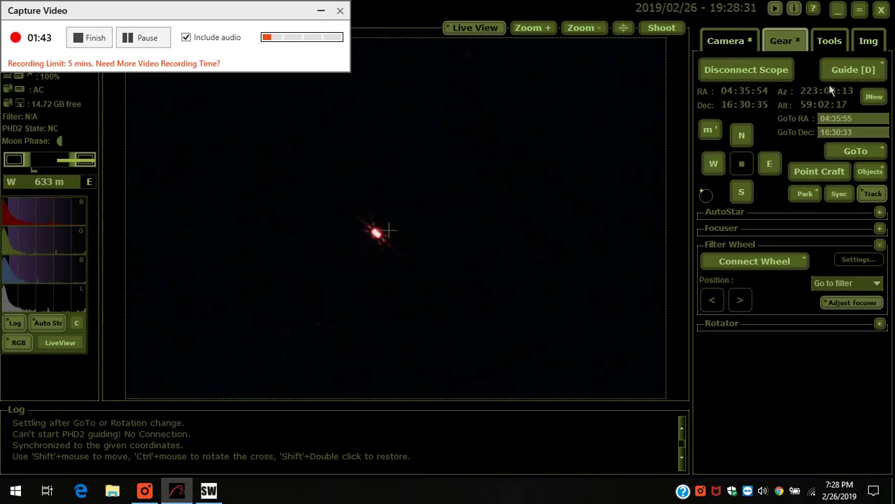
Measure Aldebaran's focus with the Bahtinov Aid centered on the star, recalculating the spikes, and close the aid with its reminder
click(825, 45)
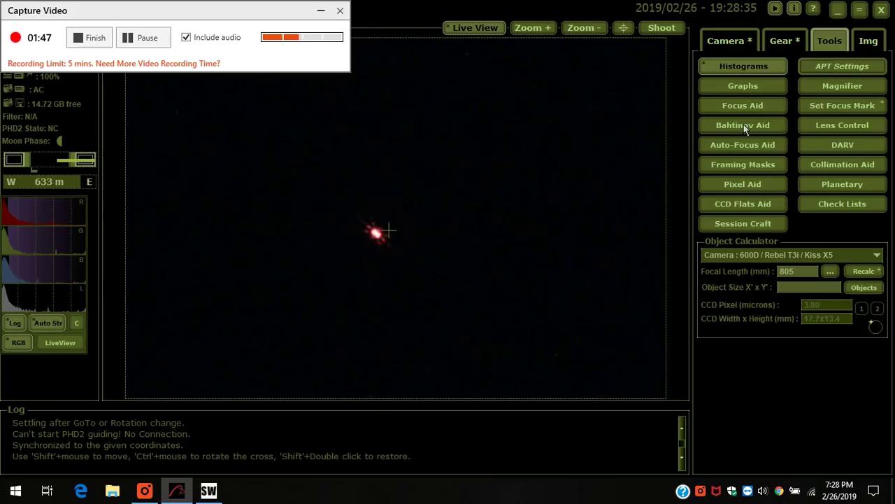
click(719, 127)
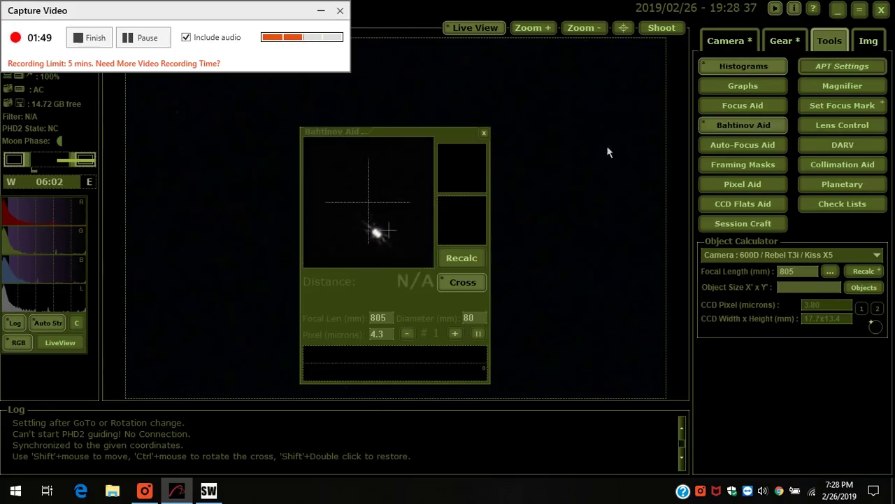
drag(453, 135, 457, 167)
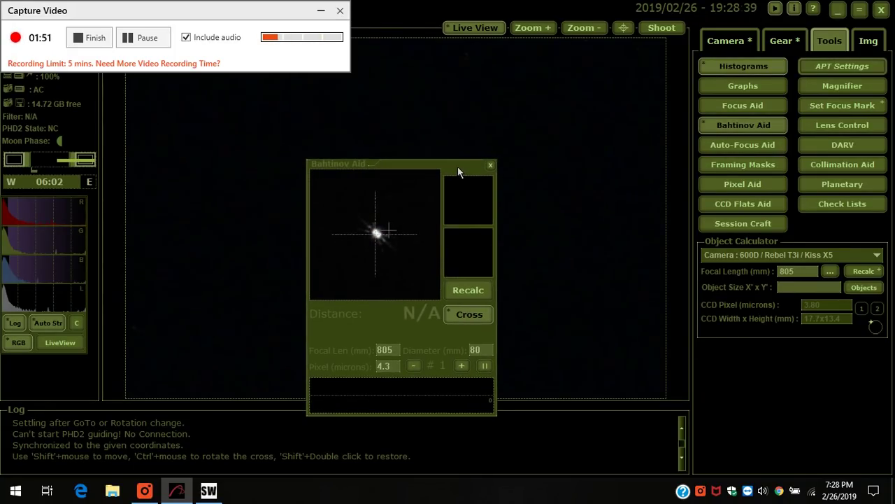
click(471, 292)
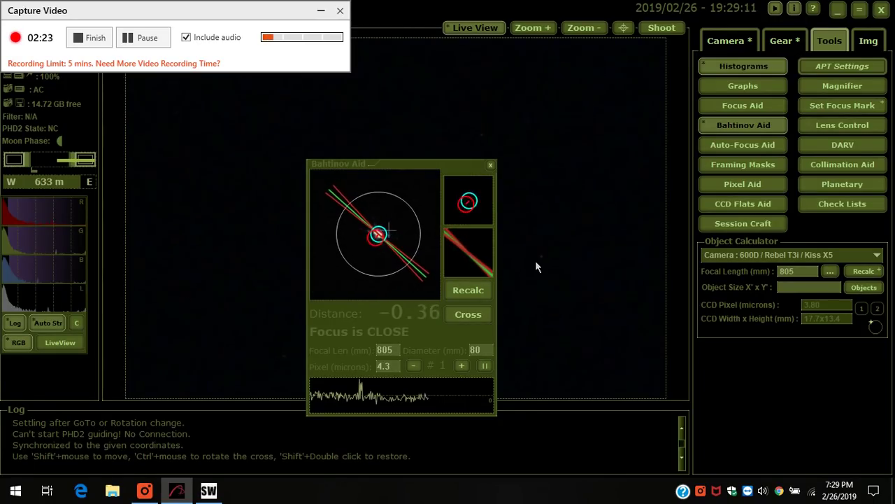
click(491, 166)
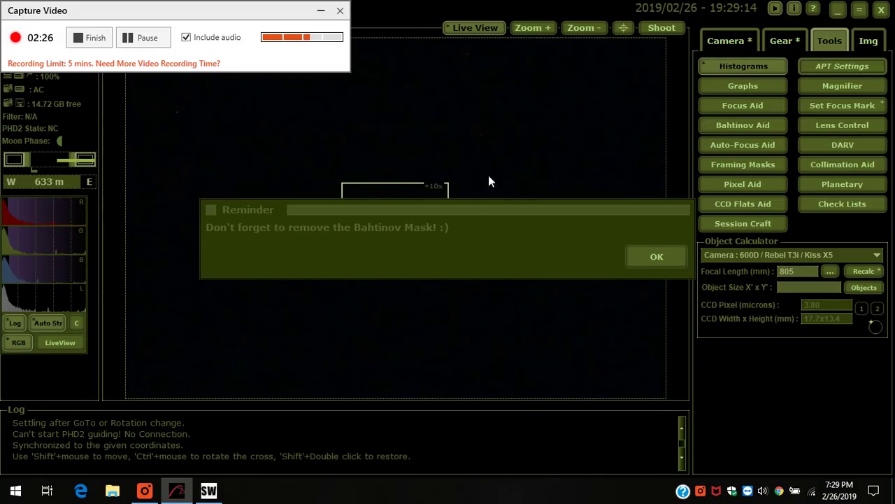
click(655, 257)
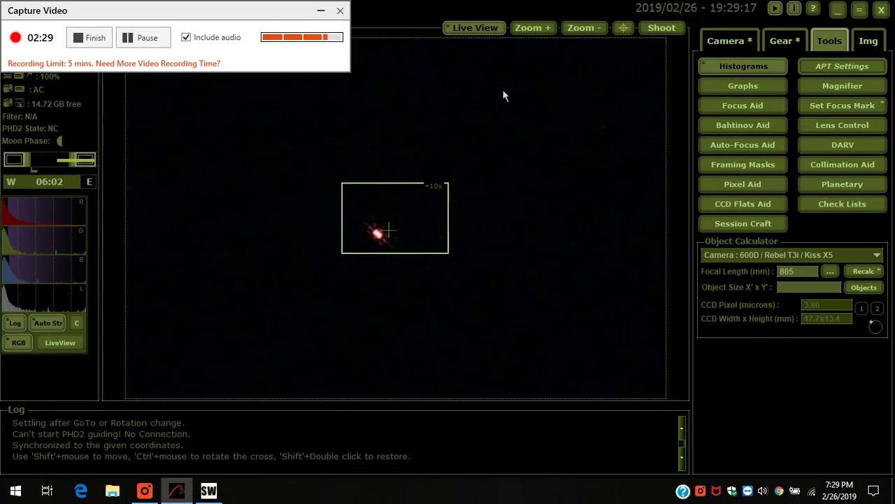
Inspect Aldebaran's diffraction spikes at 10x live view zoom, return to the full frame and check the star's position against the crosshair
click(538, 30)
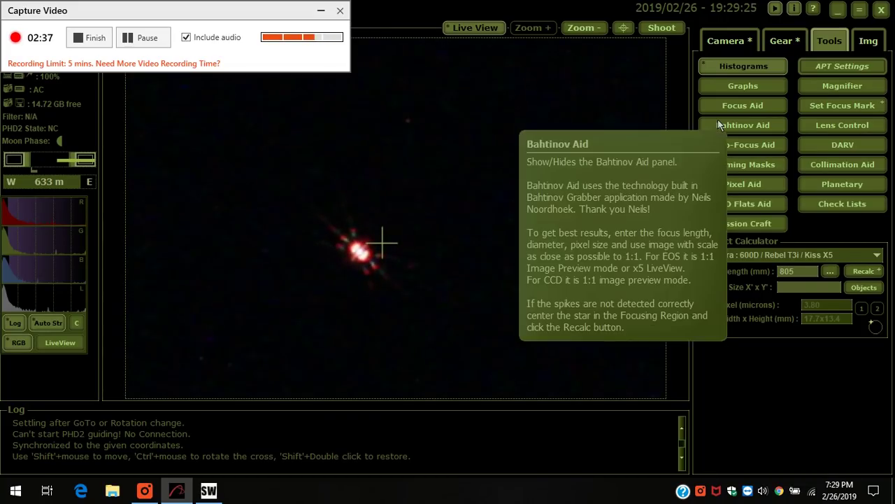
click(590, 32)
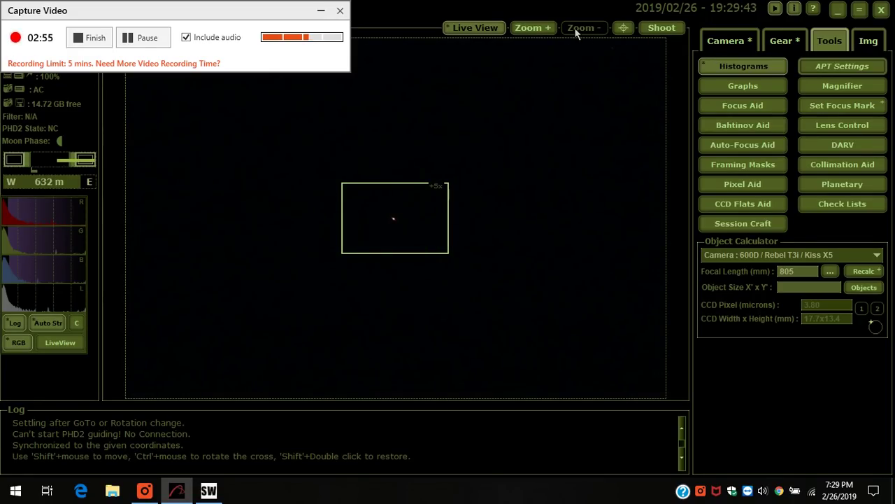
click(625, 29)
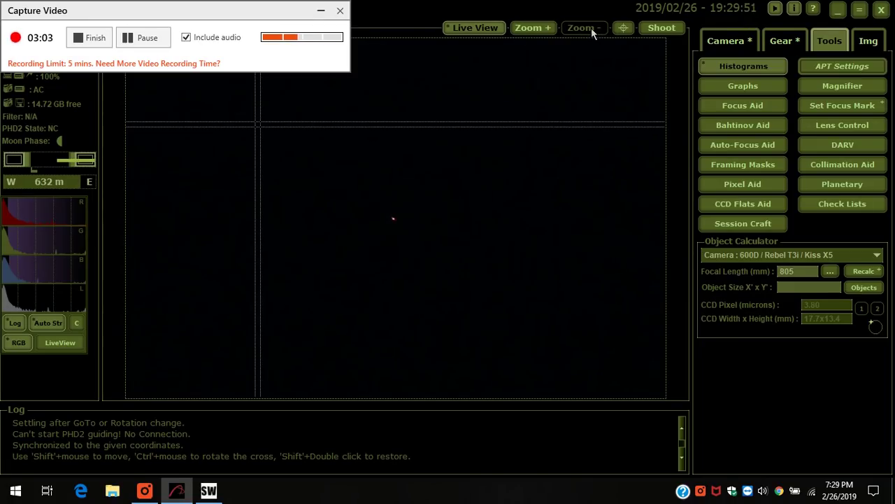
click(622, 30)
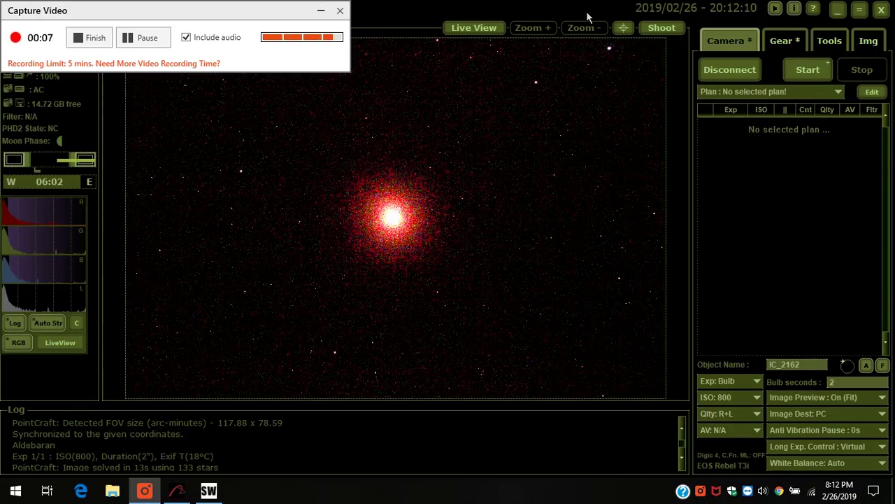
Restore the main window from full screen and reposition it on the desktop
click(860, 10)
drag(582, 48, 592, 54)
drag(454, 56, 458, 61)
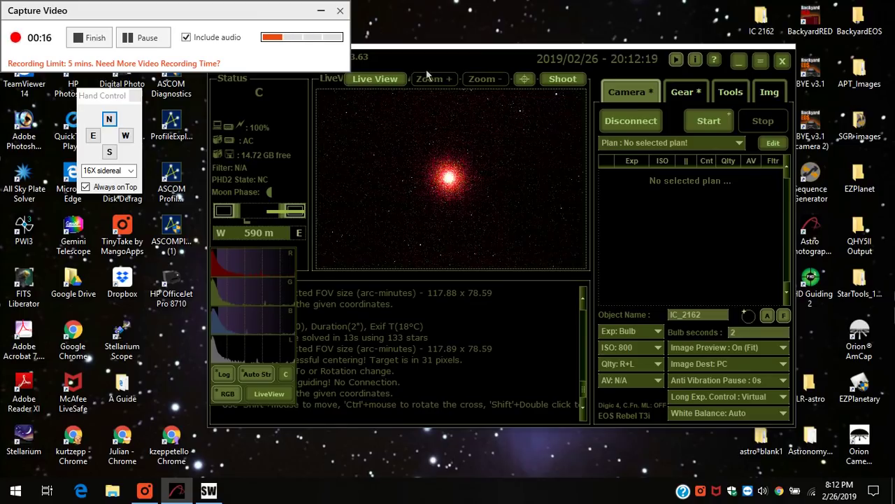
Start live view and slew the telescope to IC 2162 chosen from the custom object list
click(375, 79)
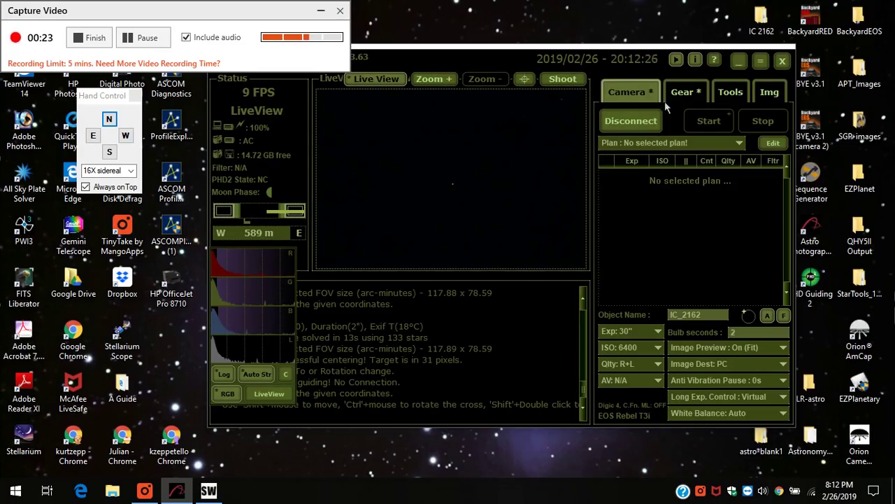
click(732, 94)
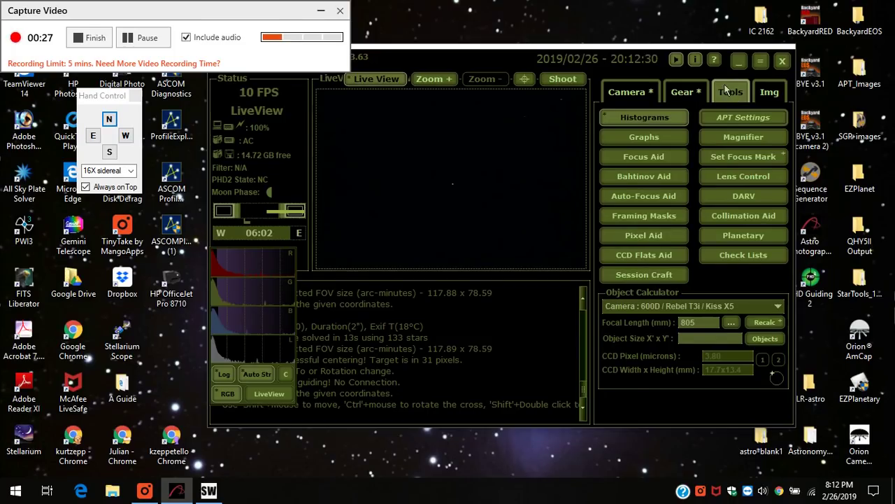
click(677, 94)
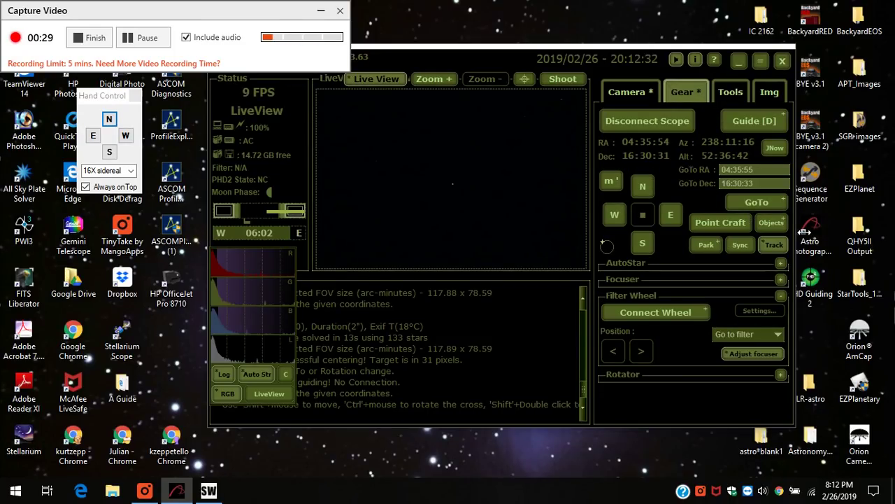
click(773, 223)
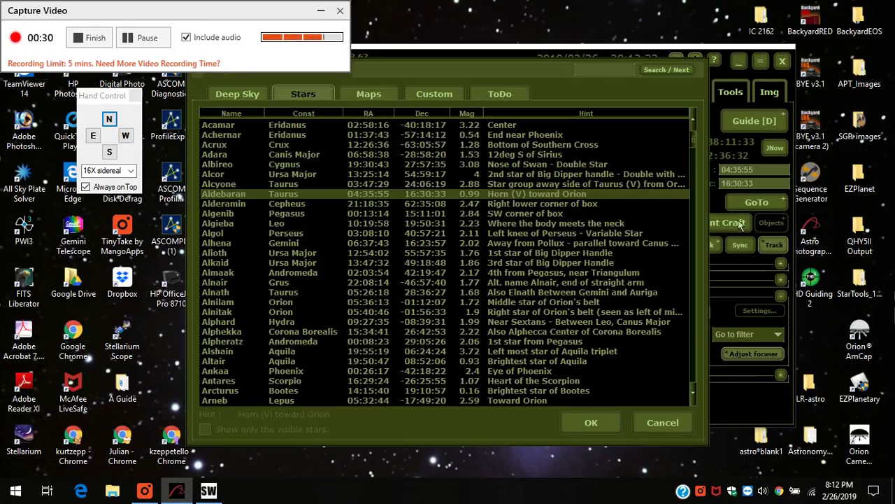
click(419, 93)
scroll(416, 204, down, 8)
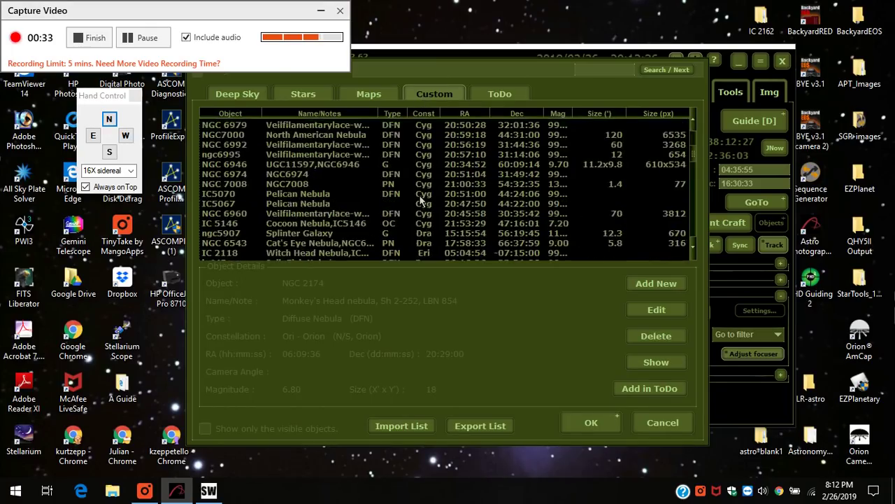
scroll(422, 199, down, 20)
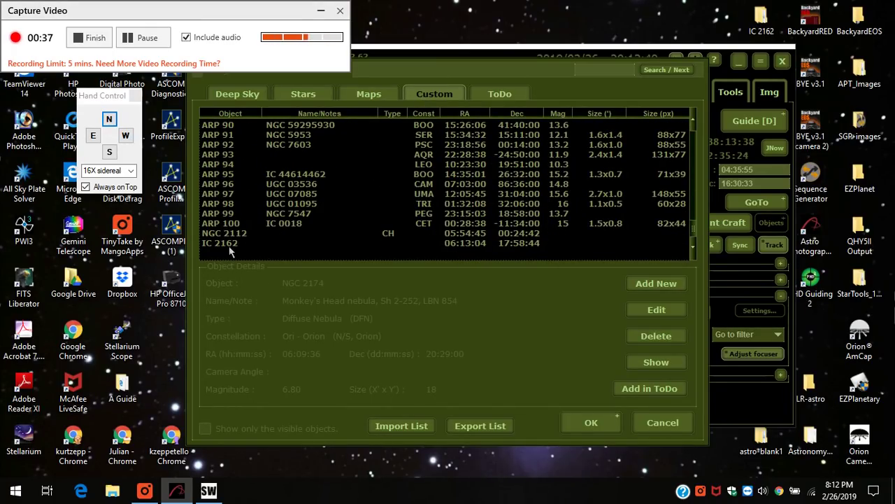
click(228, 245)
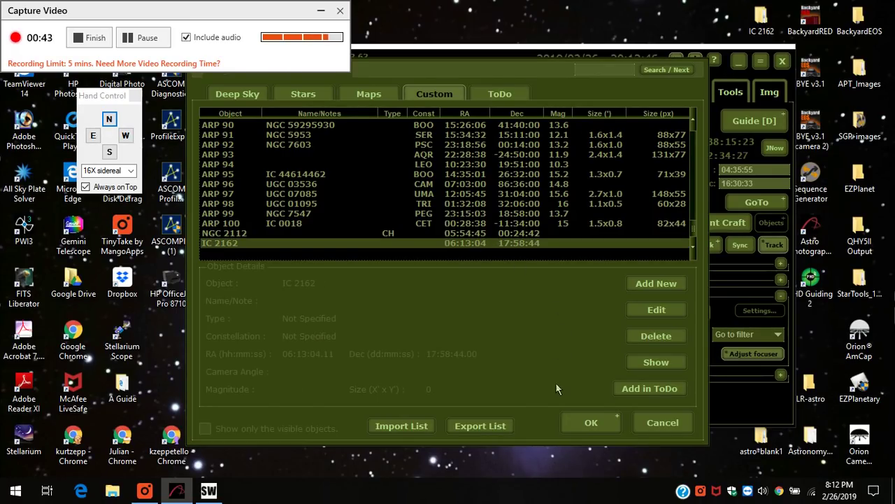
click(589, 426)
click(754, 202)
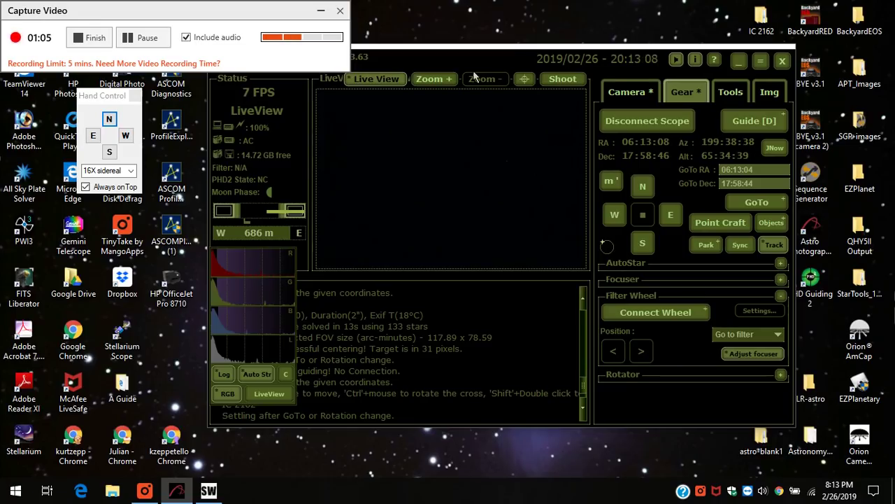
Open Point Craft beside the live view and load IC 2162's coordinates as the current image's approximate position
drag(474, 62, 490, 67)
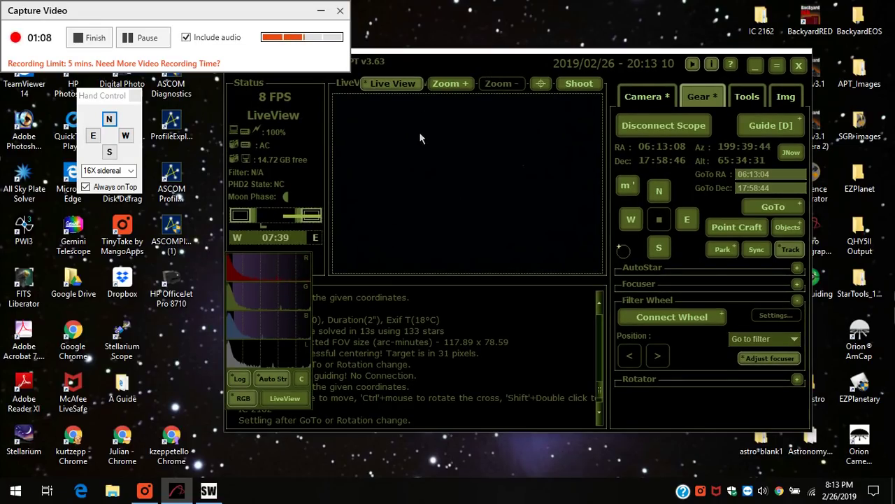
drag(437, 65, 432, 67)
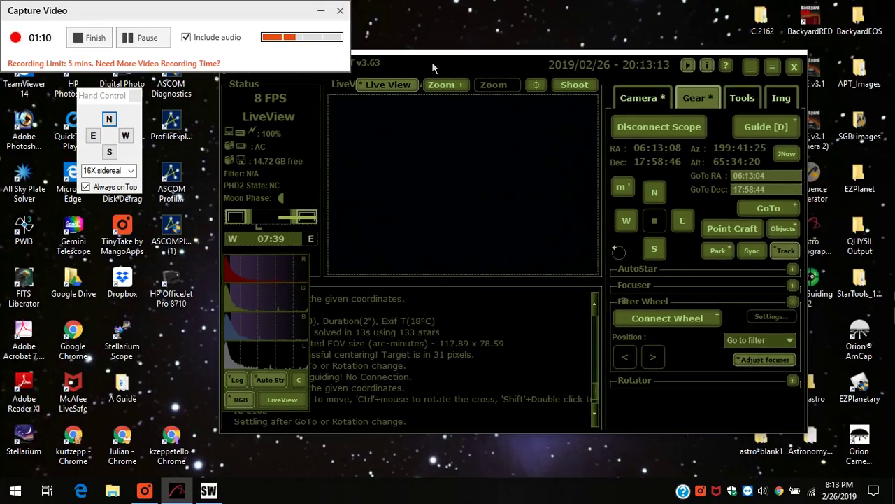
click(720, 233)
drag(474, 8, 132, 146)
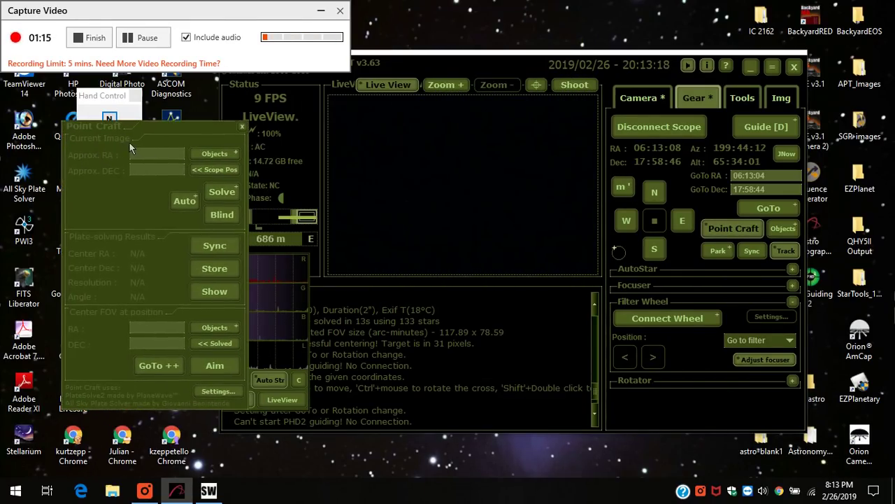
click(221, 154)
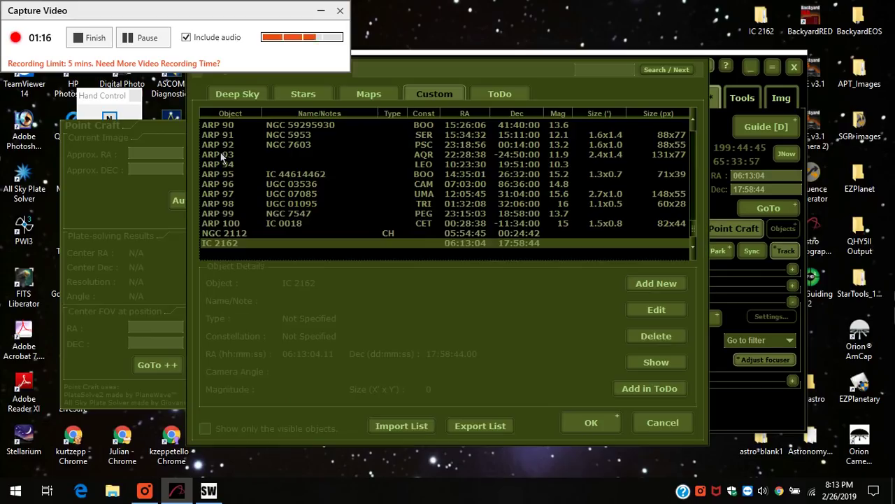
click(590, 423)
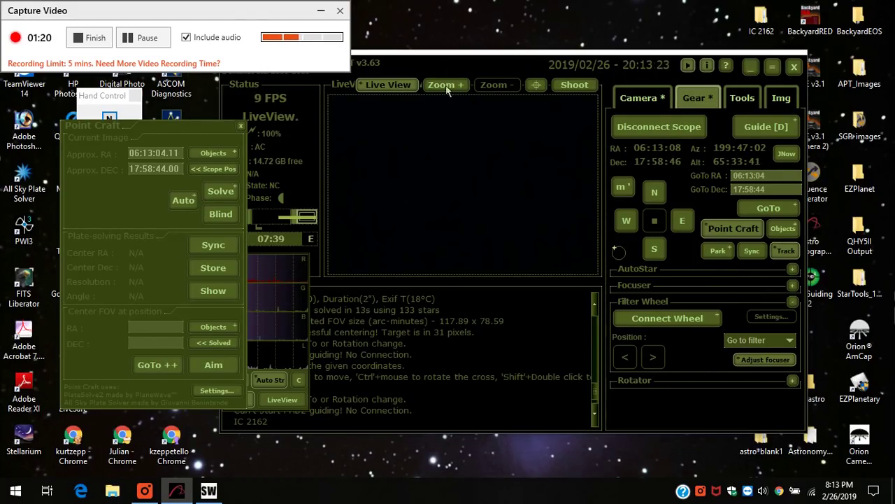
Turn off live view and shoot a single frame with the exposure set to 2"
click(403, 85)
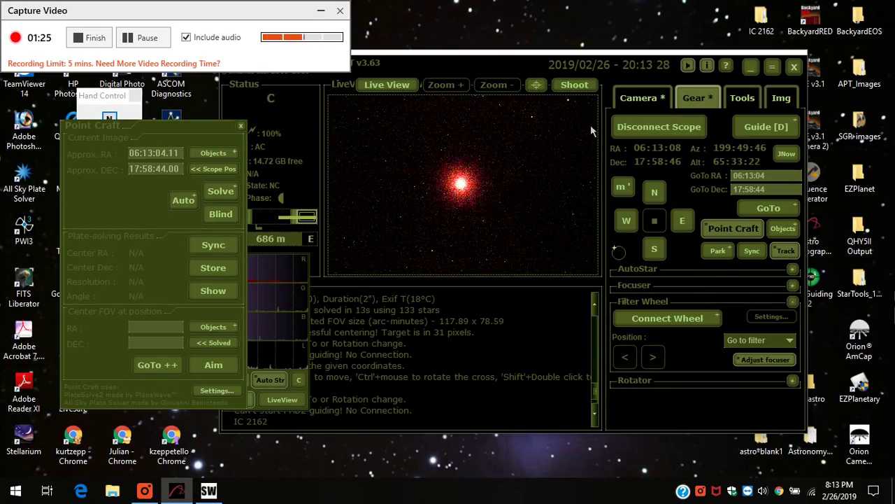
click(634, 101)
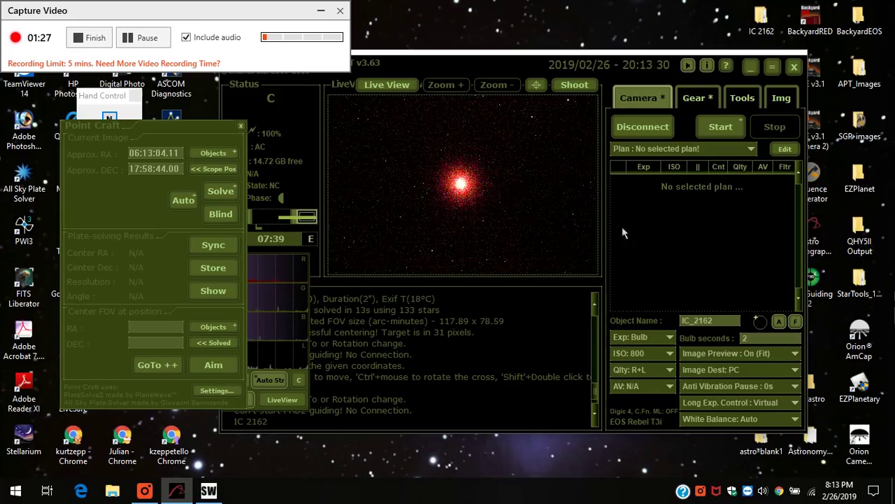
click(649, 337)
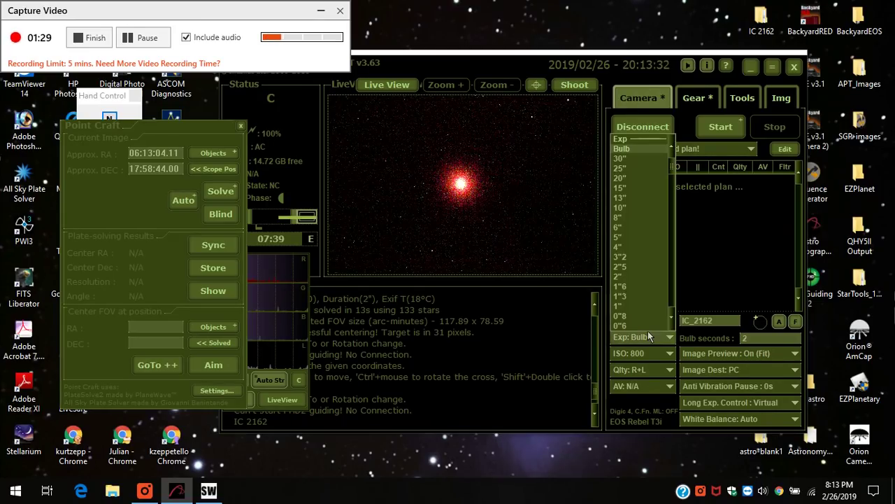
click(620, 276)
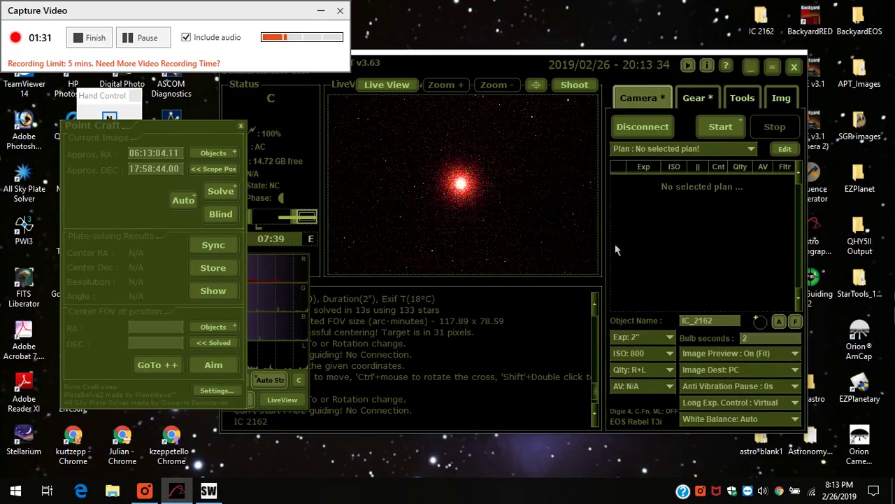
click(575, 85)
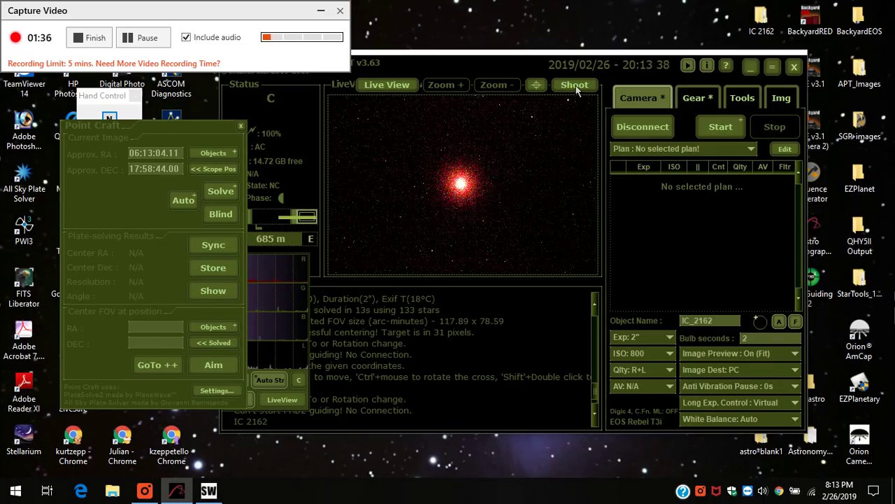
click(389, 84)
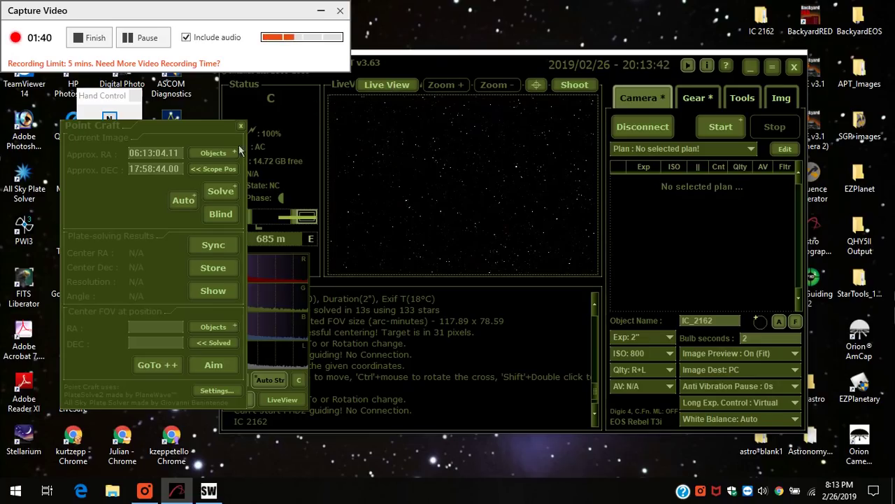
Plate-solve the new frame in Point Craft and sync the telescope to the solved coordinates
click(221, 197)
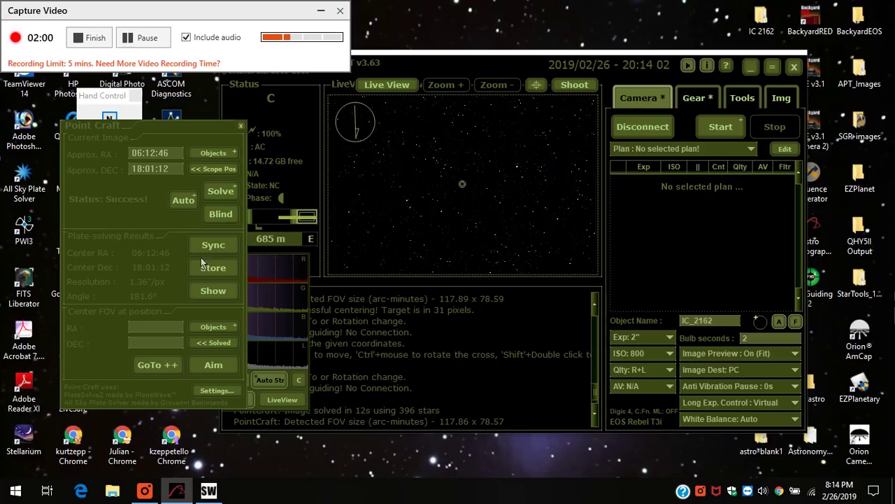
click(212, 247)
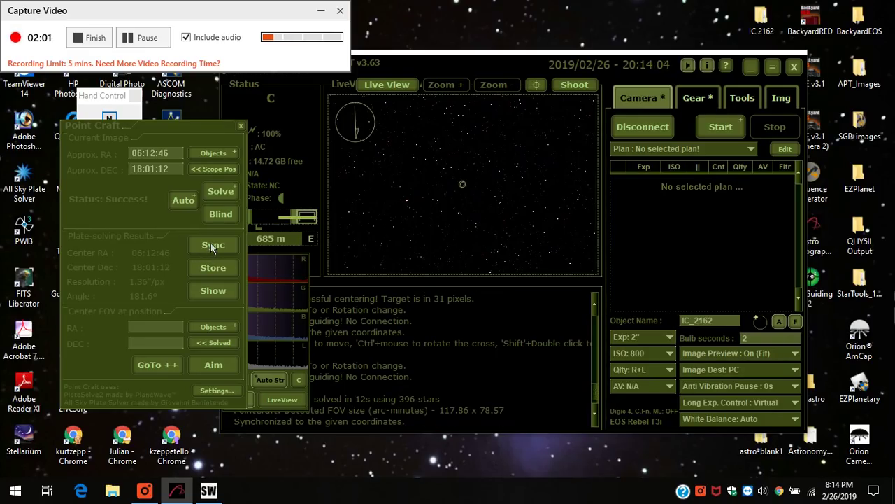
Center the field of view on IC 2162 with Point Craft's GoTo++ using a Bulb exposure, and close Point Craft
click(211, 328)
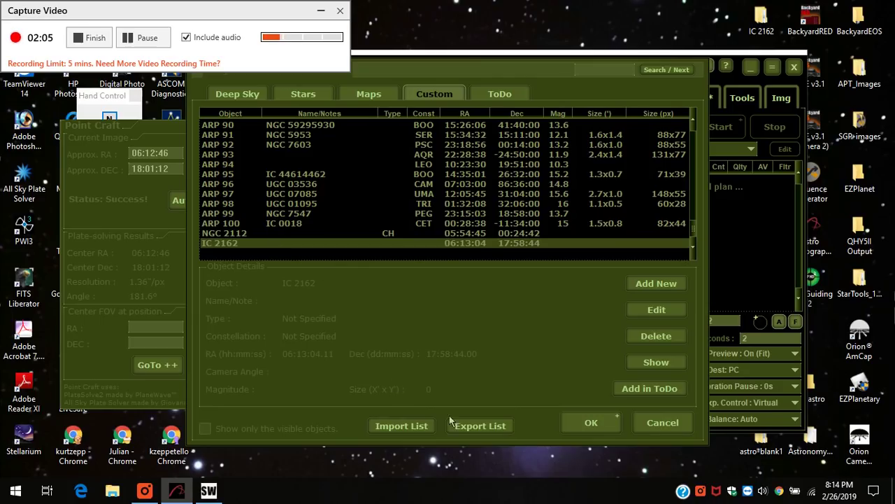
click(591, 423)
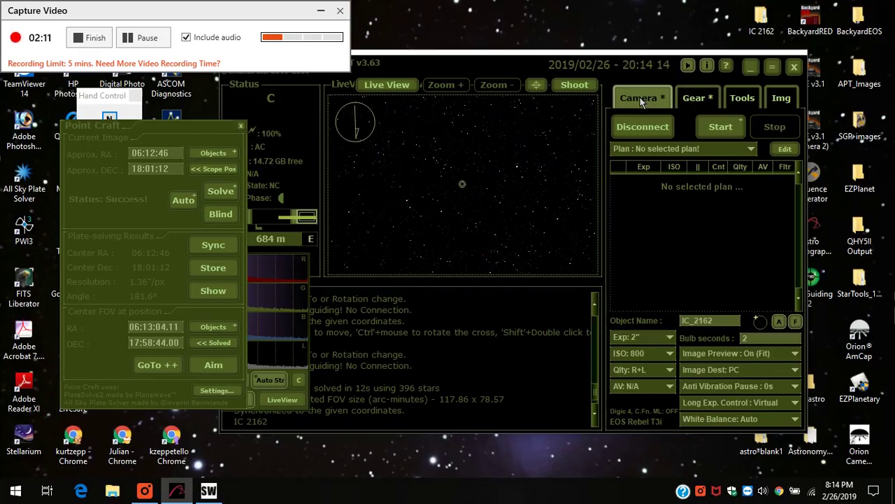
click(650, 339)
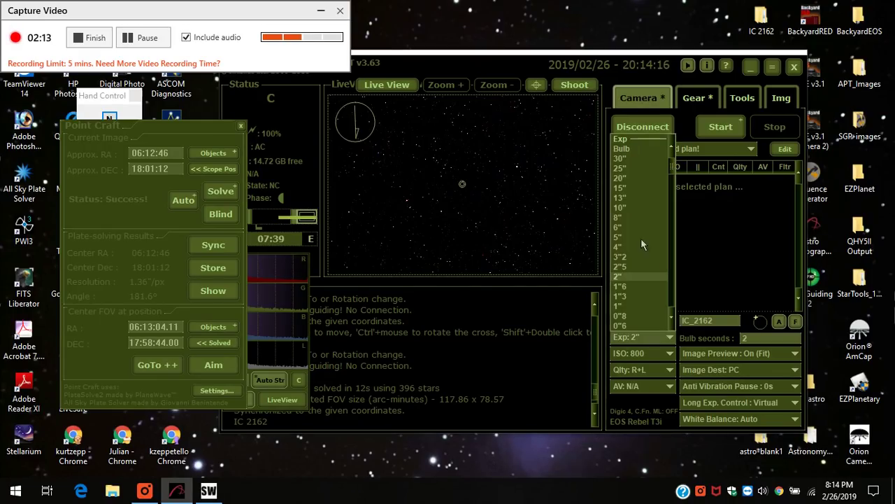
click(640, 147)
click(156, 364)
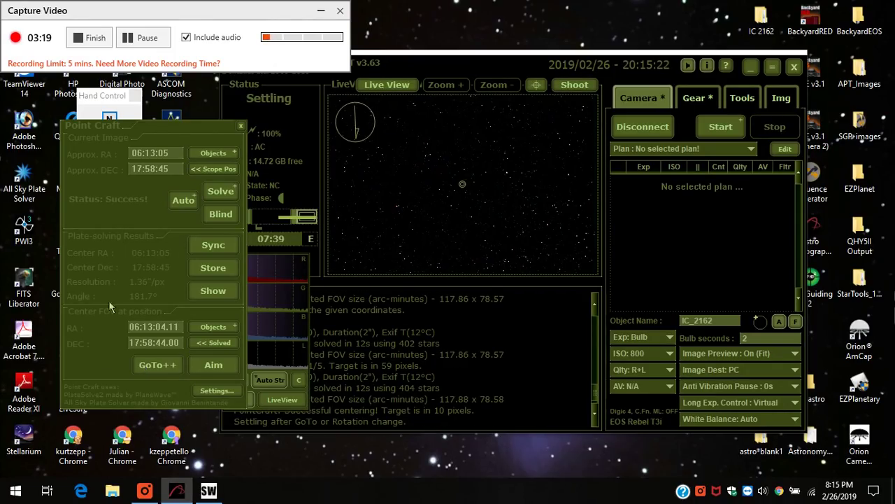
click(240, 128)
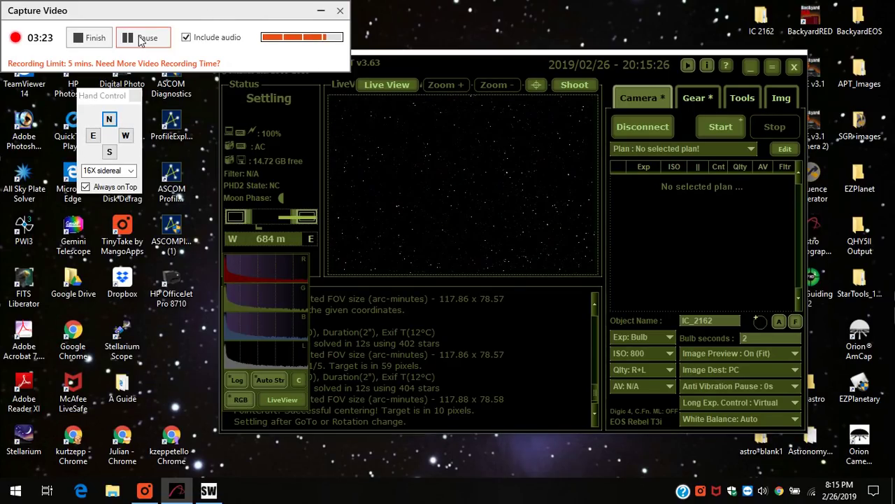
Move the main window aside, switch to PHD2 Guiding and connect its equipment
drag(415, 67, 352, 73)
drag(408, 75, 426, 79)
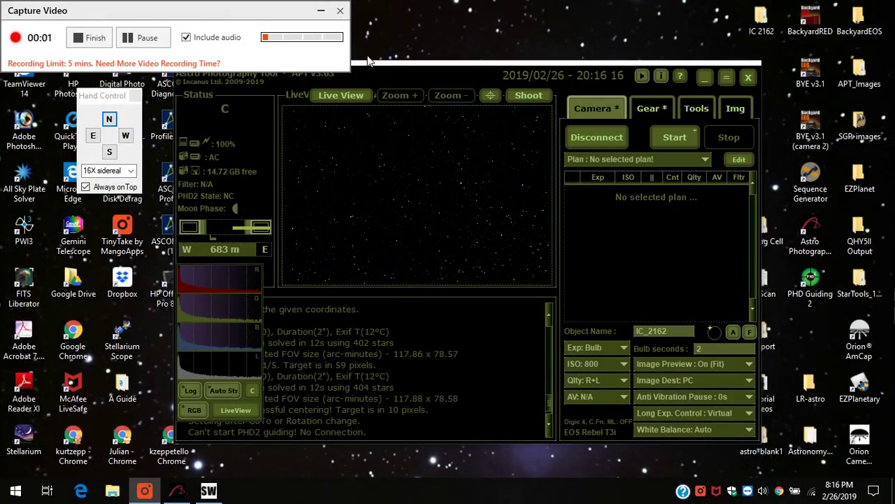
click(803, 293)
double_click(804, 293)
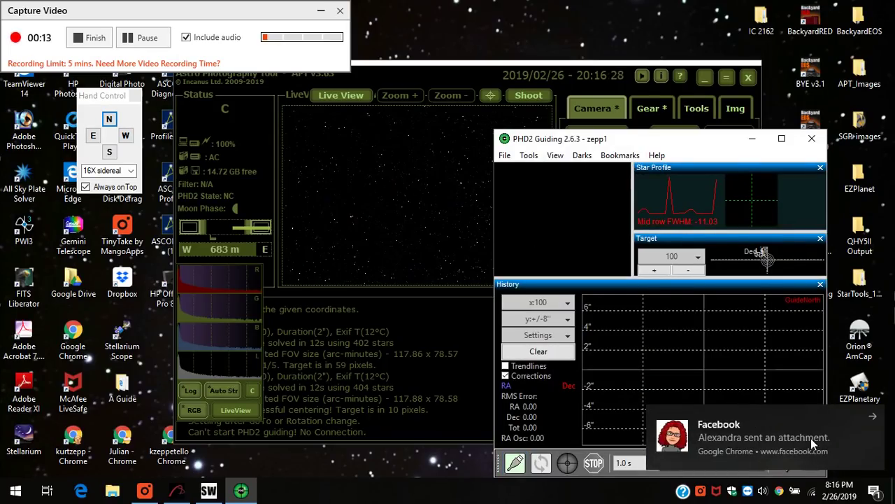
click(515, 463)
click(586, 404)
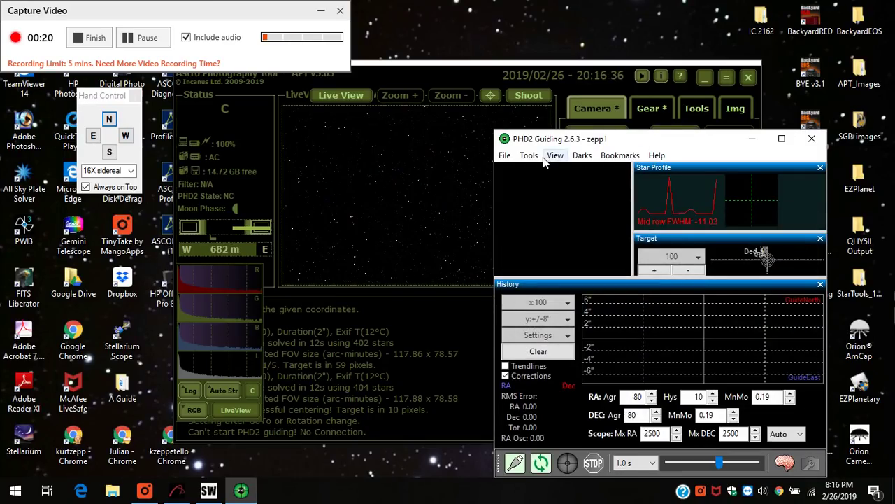
Loop guide camera exposures, auto-select a guide star and start guiding on it
click(540, 462)
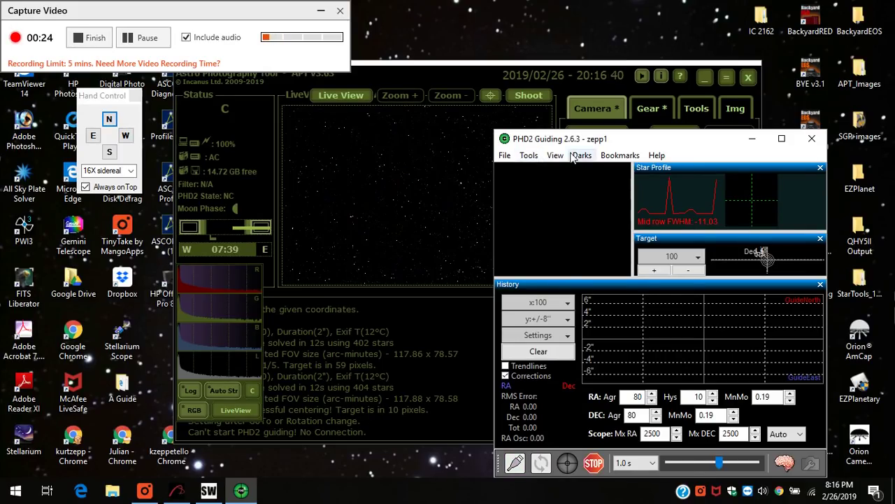
click(530, 155)
click(545, 184)
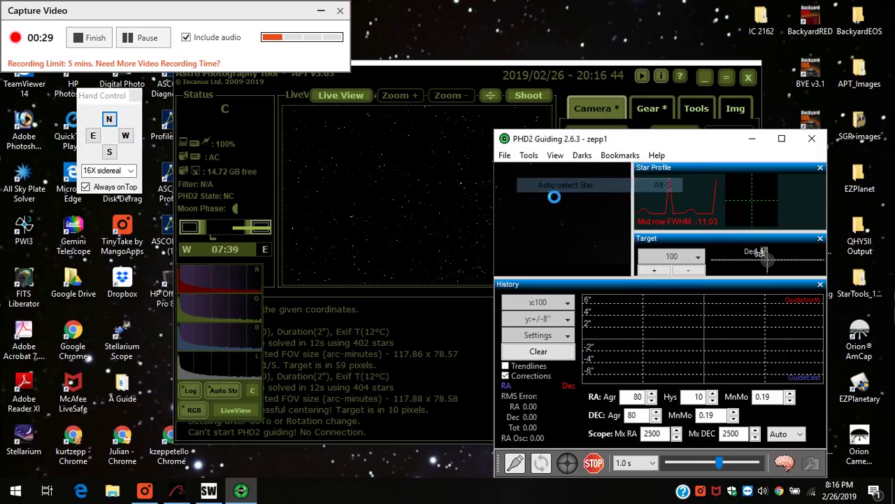
click(571, 464)
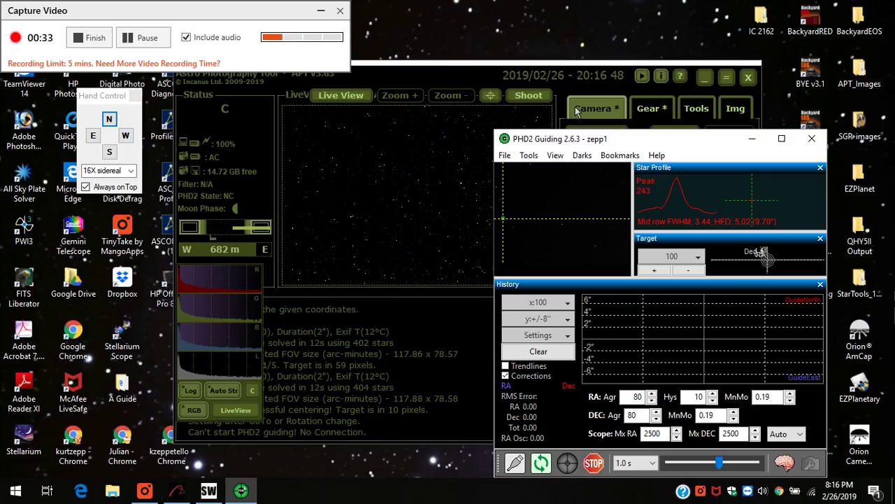
Switch back to Astro Photography Tool and select the IC 2162 light plan for the camera
click(574, 77)
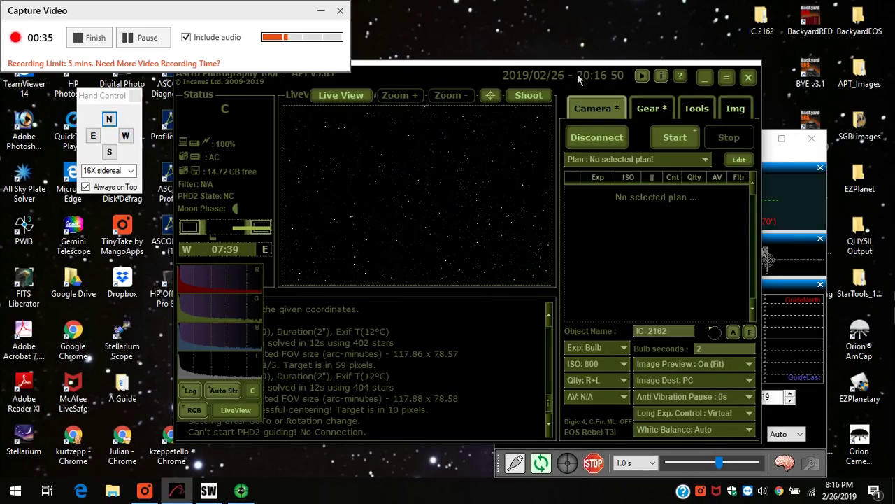
drag(574, 77, 557, 72)
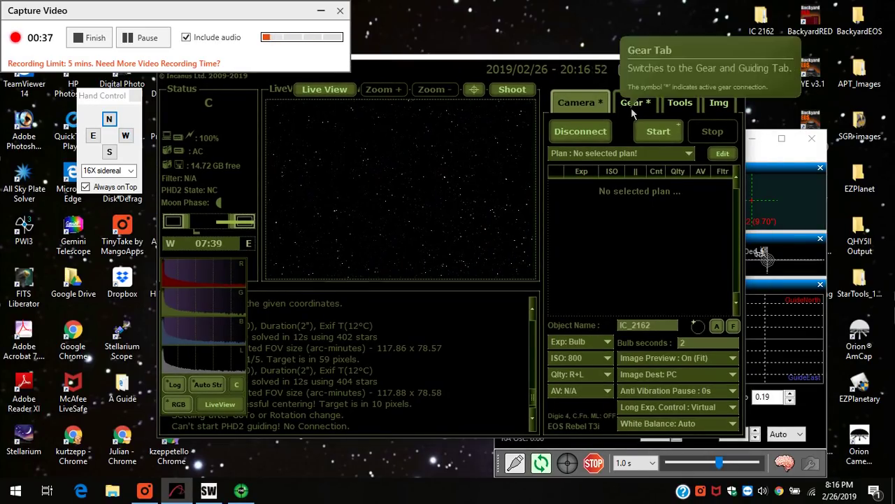
click(689, 155)
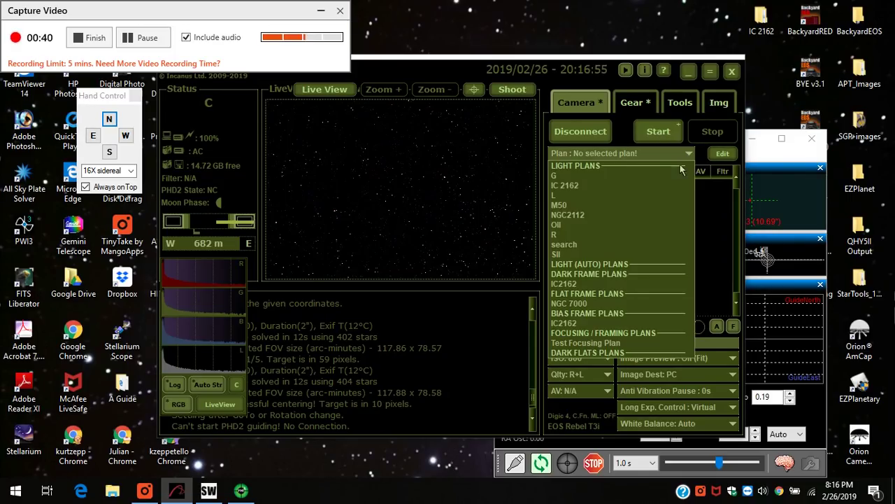
click(564, 187)
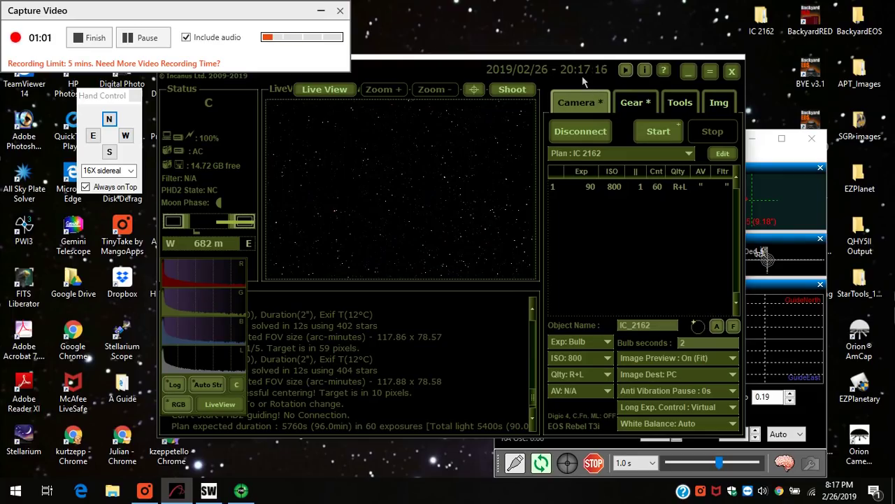
drag(577, 77, 569, 72)
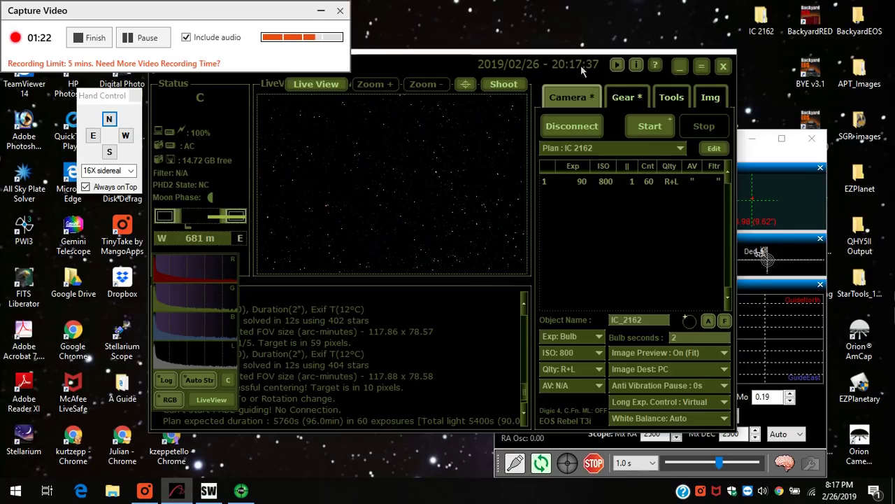
drag(577, 65, 575, 66)
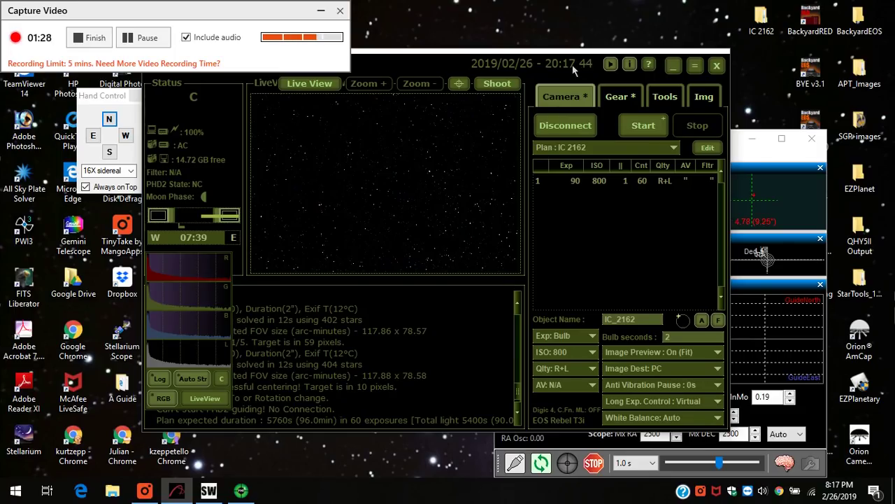
drag(575, 65, 590, 69)
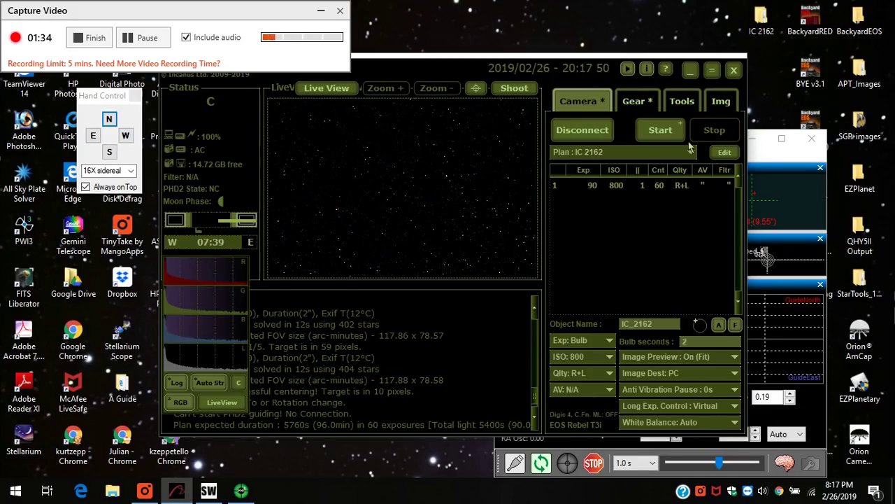
click(762, 161)
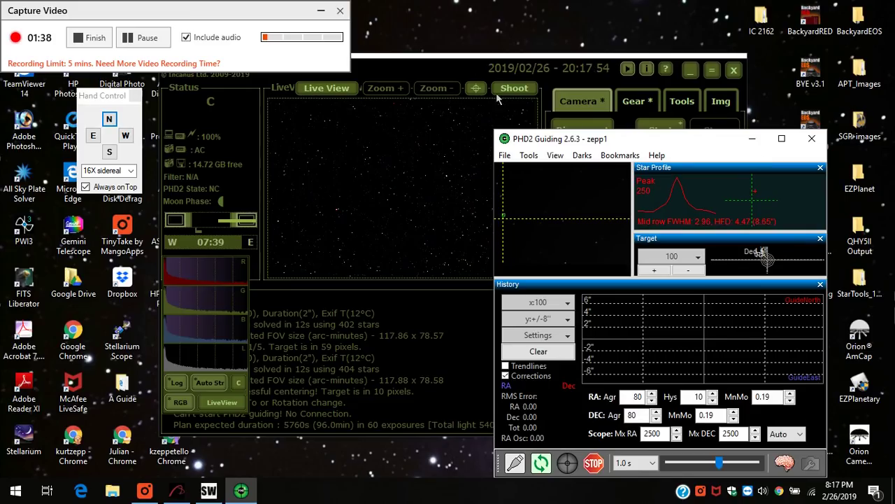
click(558, 79)
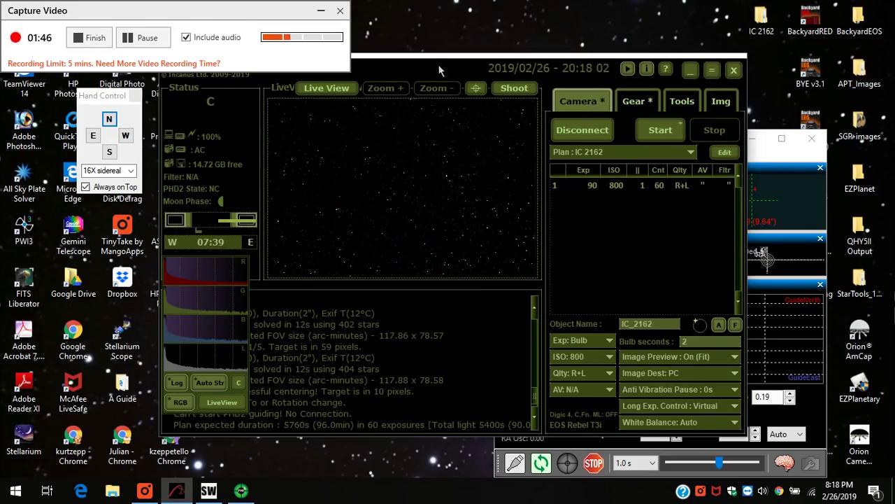
drag(439, 70, 426, 75)
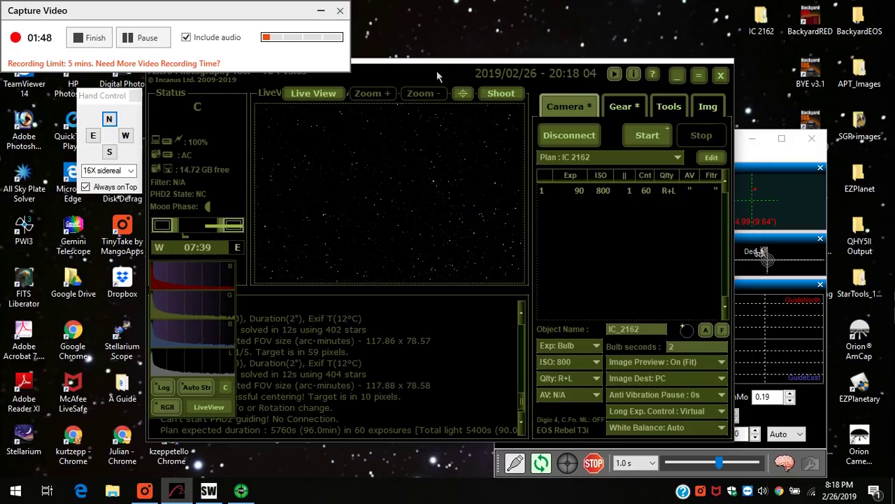
Check the guiding in PHD2 Guiding, return to Astro Photography Tool and start the IC 2162 imaging plan
click(749, 158)
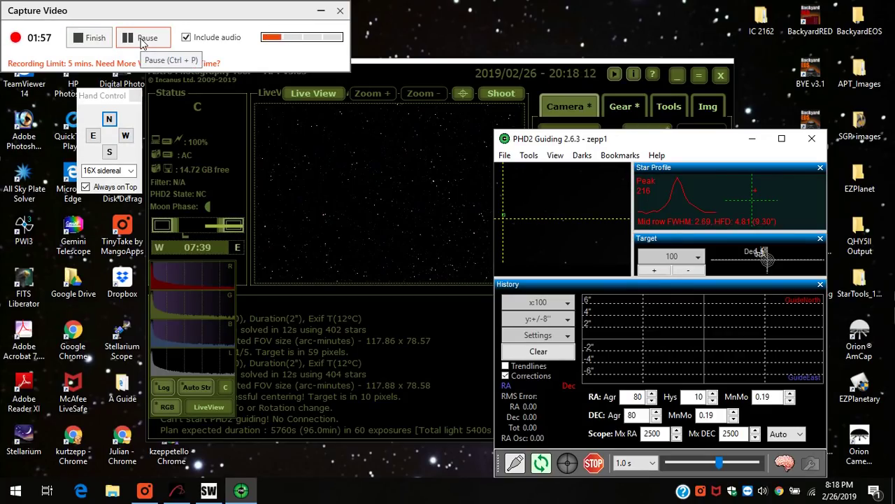
click(514, 80)
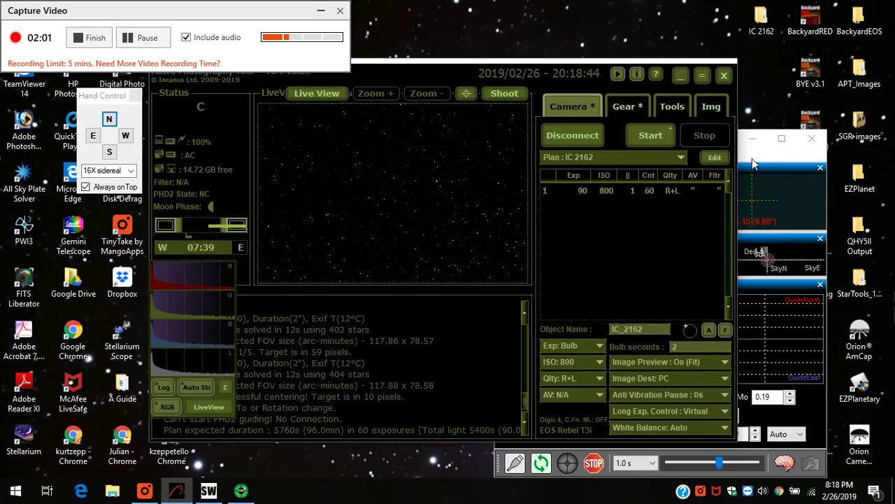
click(754, 164)
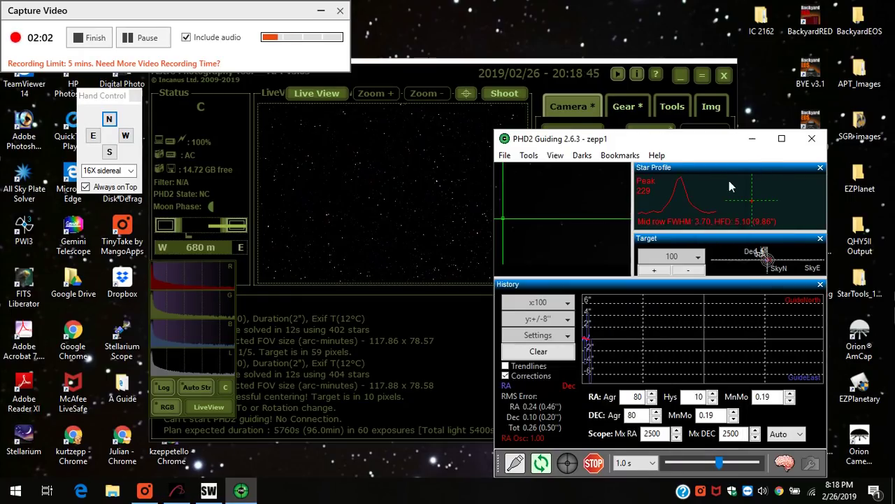
click(561, 98)
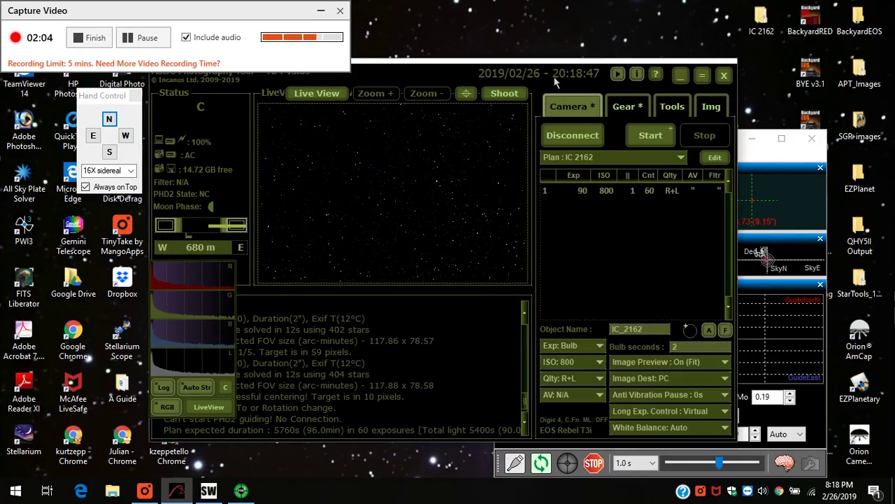
click(651, 136)
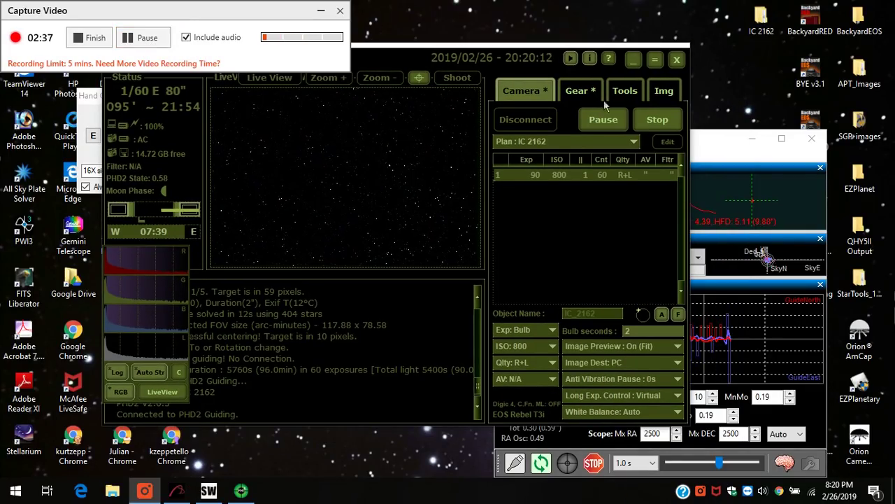
Examine the guiding graph in PHD2 Guiding, and return to Astro Photography Tool to view the captured frame
click(707, 149)
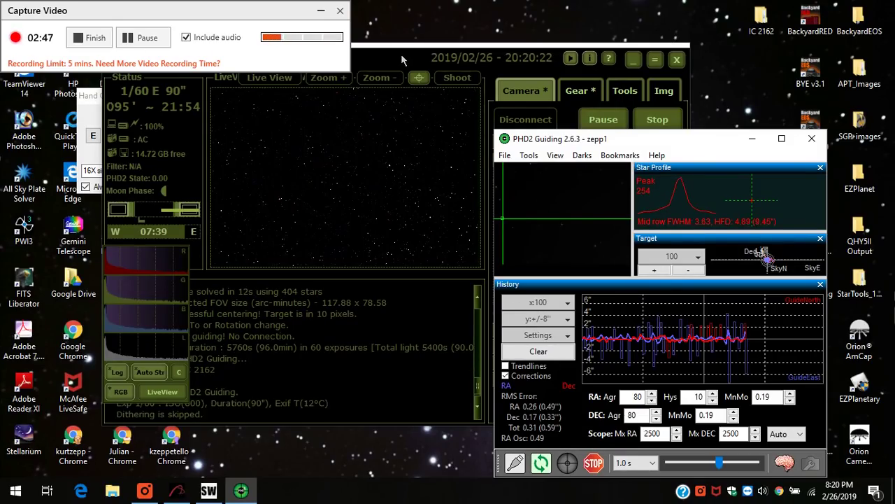
click(439, 61)
drag(445, 58, 461, 65)
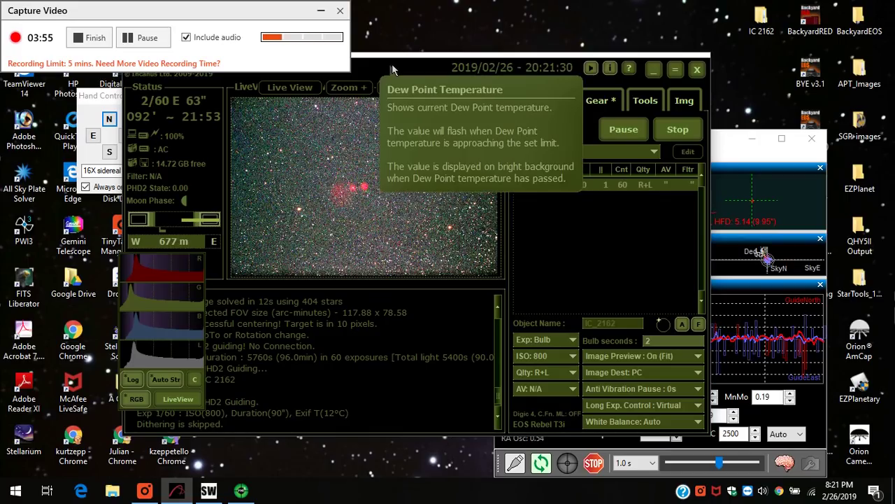
click(100, 38)
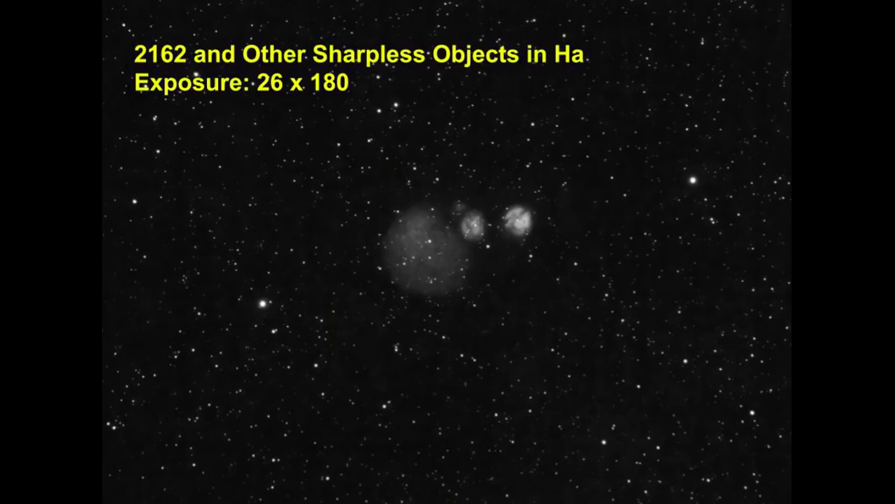